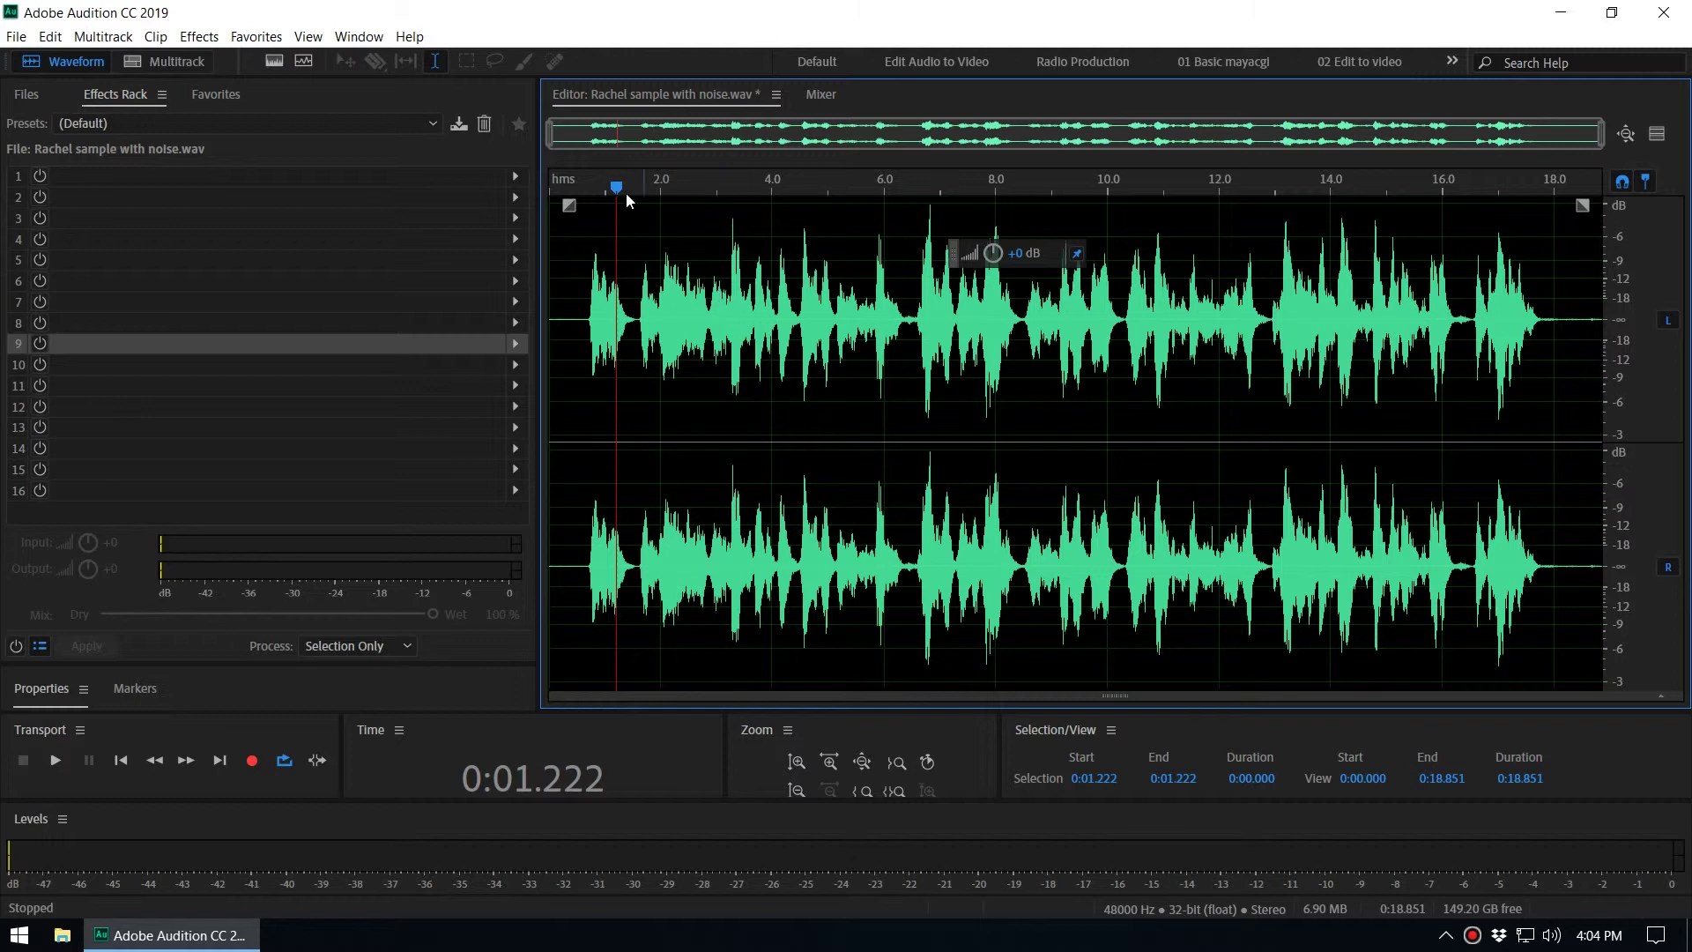
Put a Tube-modeled Compressor with the Radio Leveler preset in rack slot 1
click(515, 175)
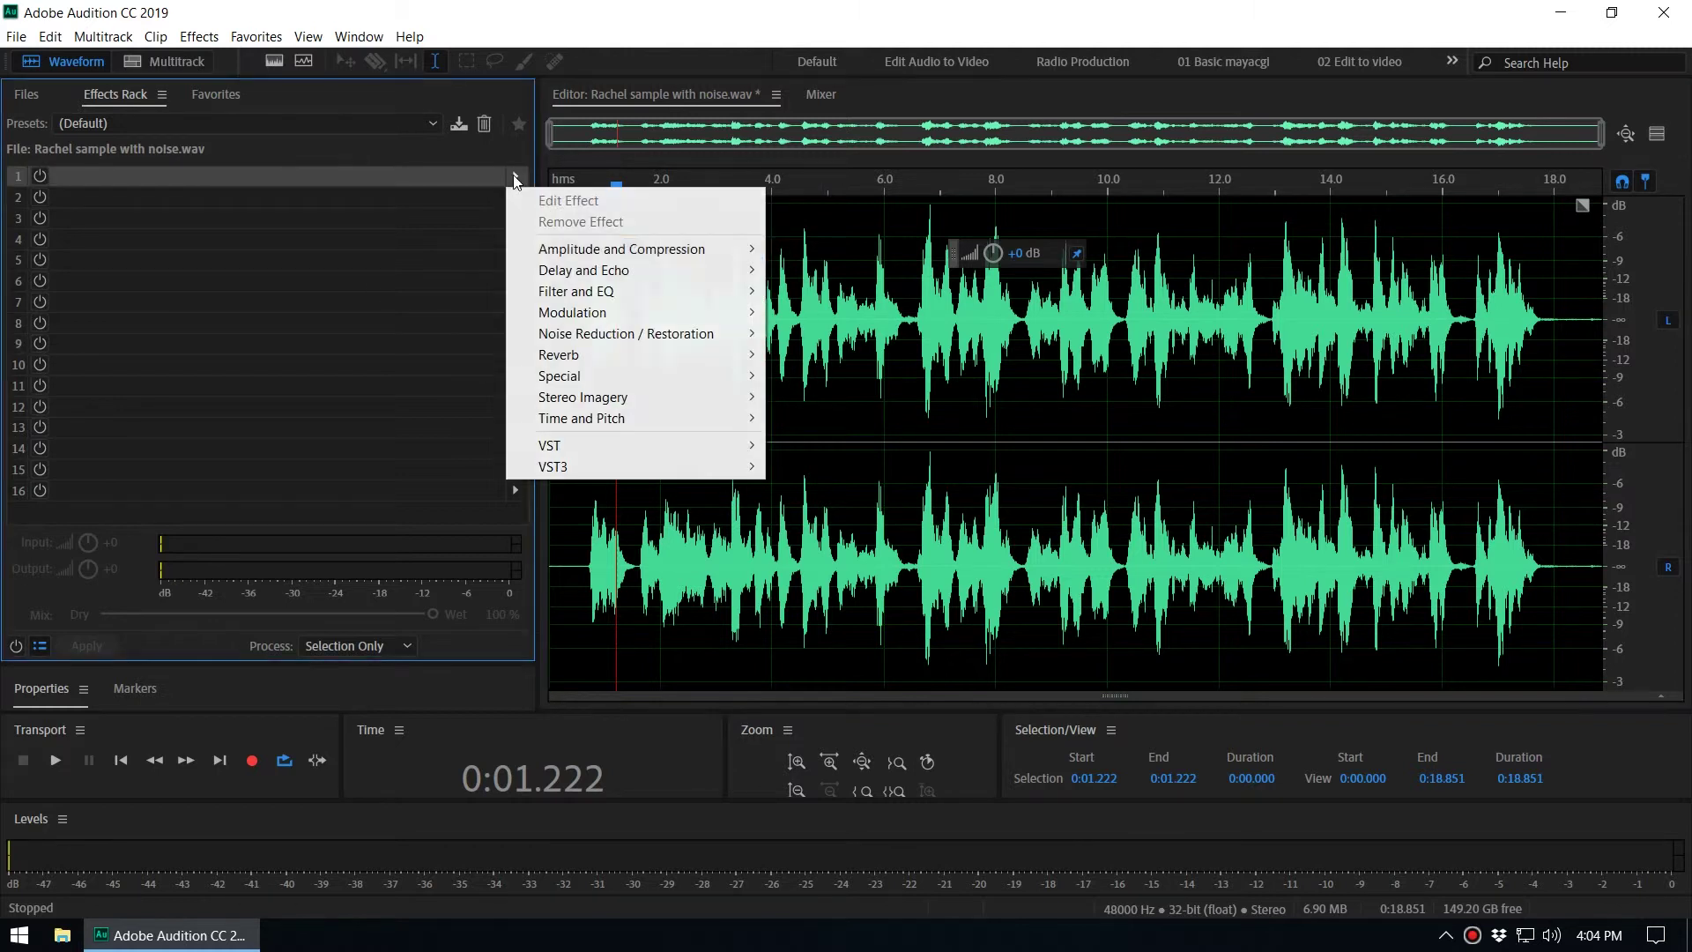
mouse_move(590, 250)
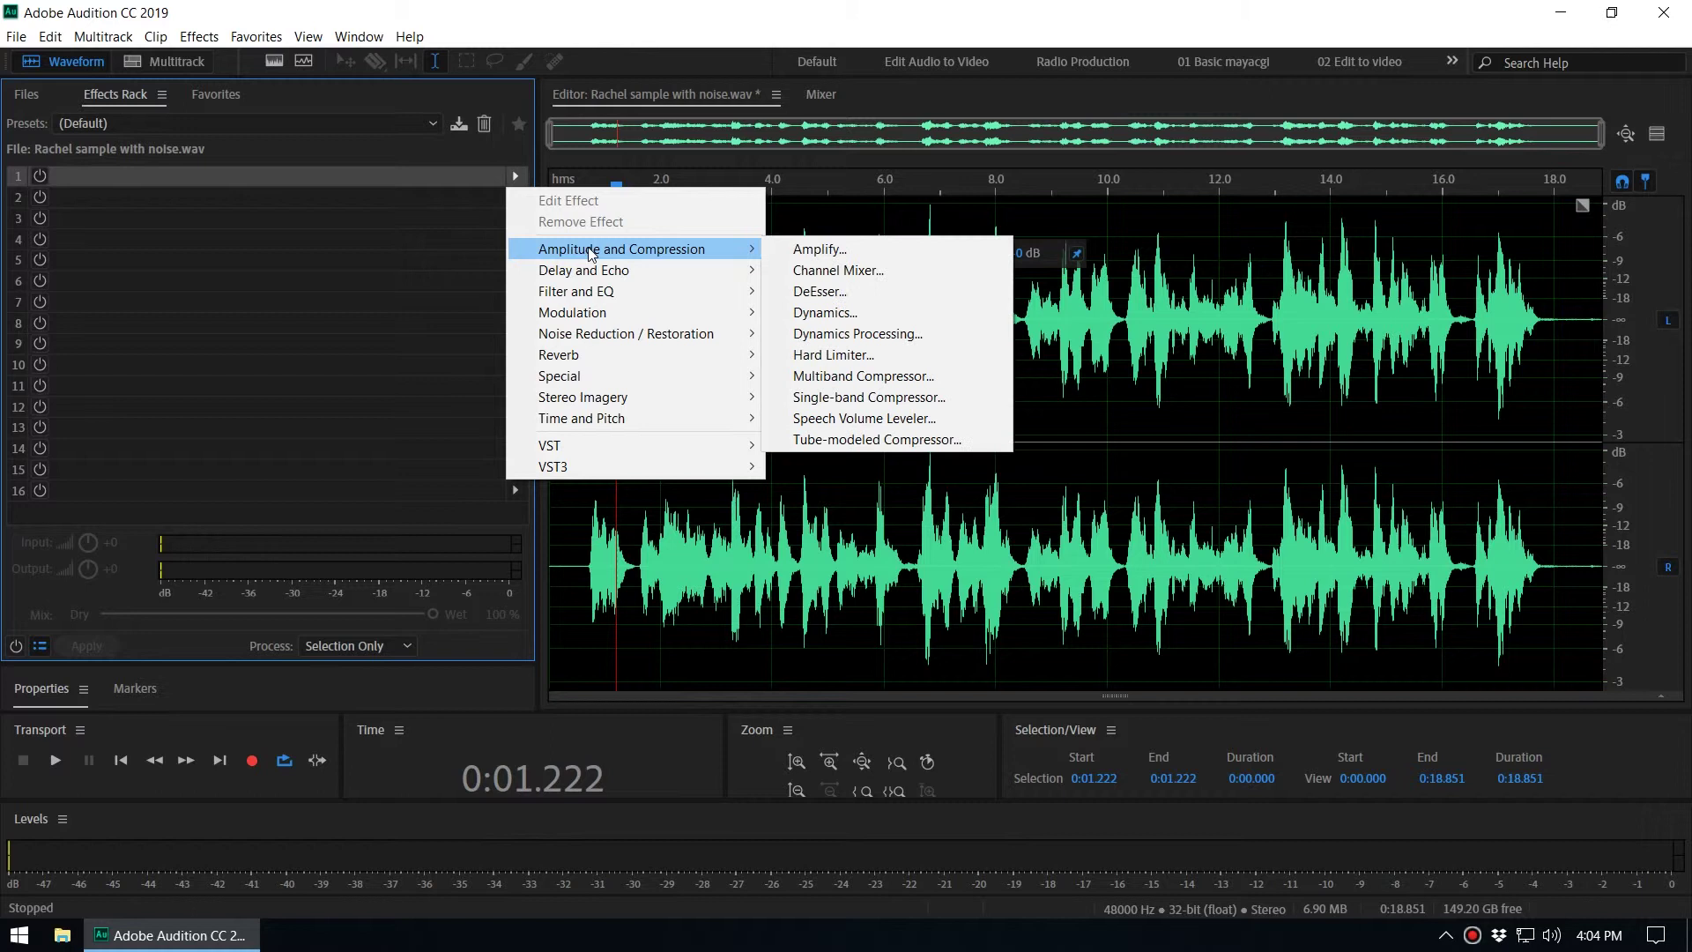
click(890, 439)
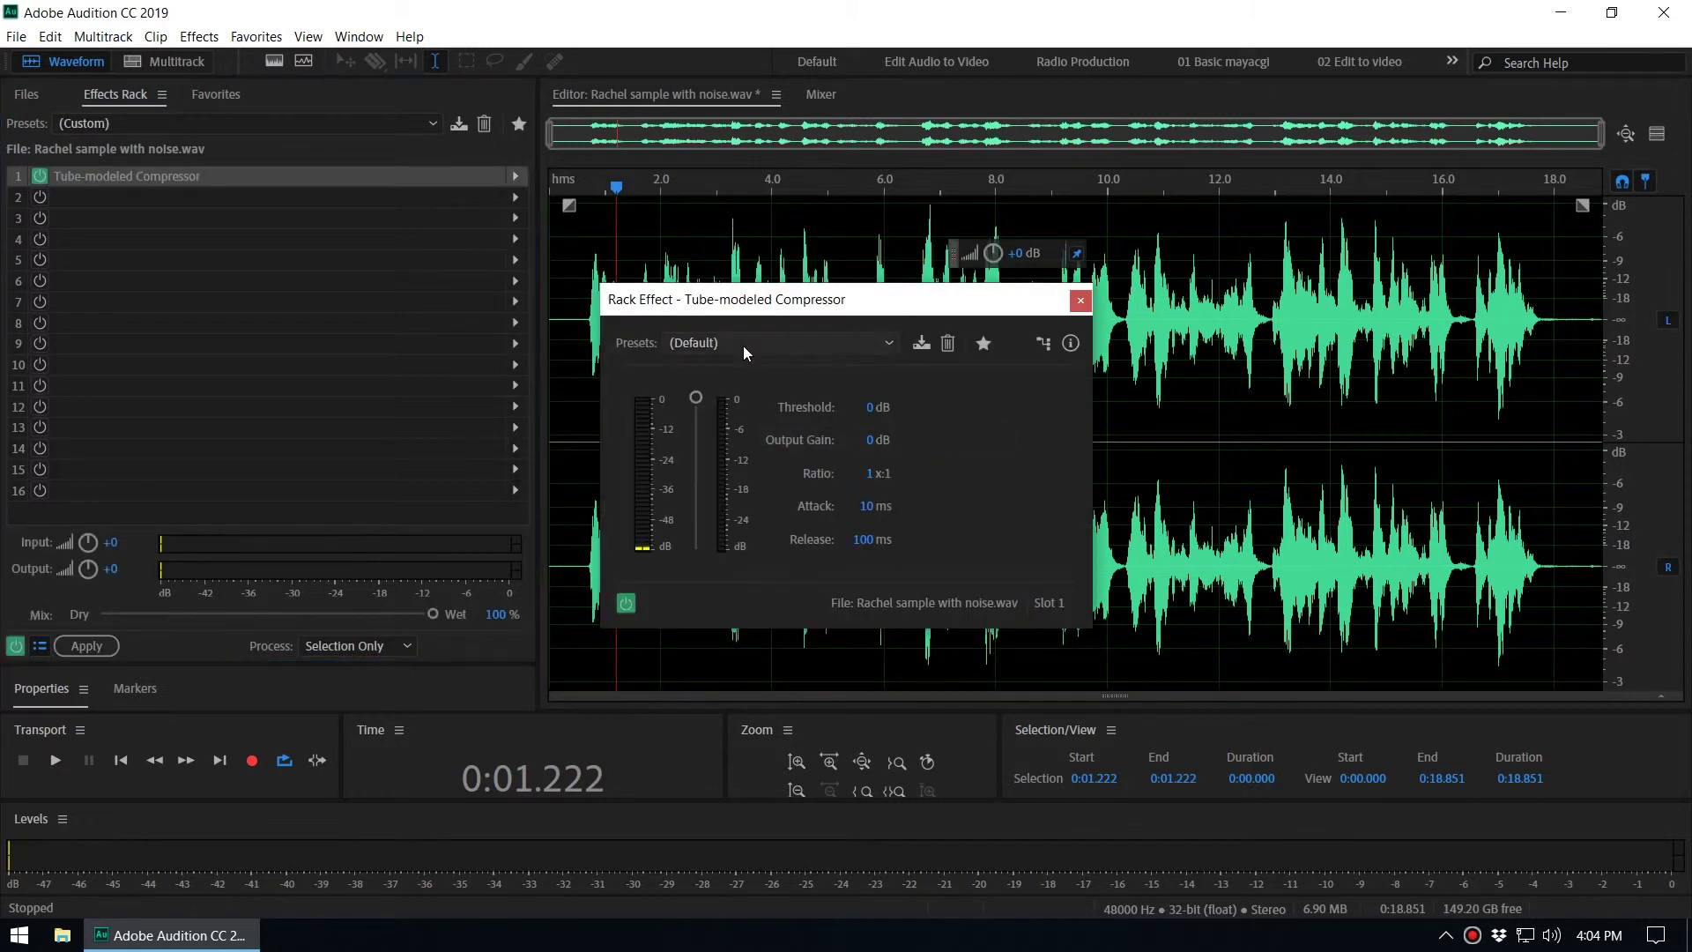
click(743, 346)
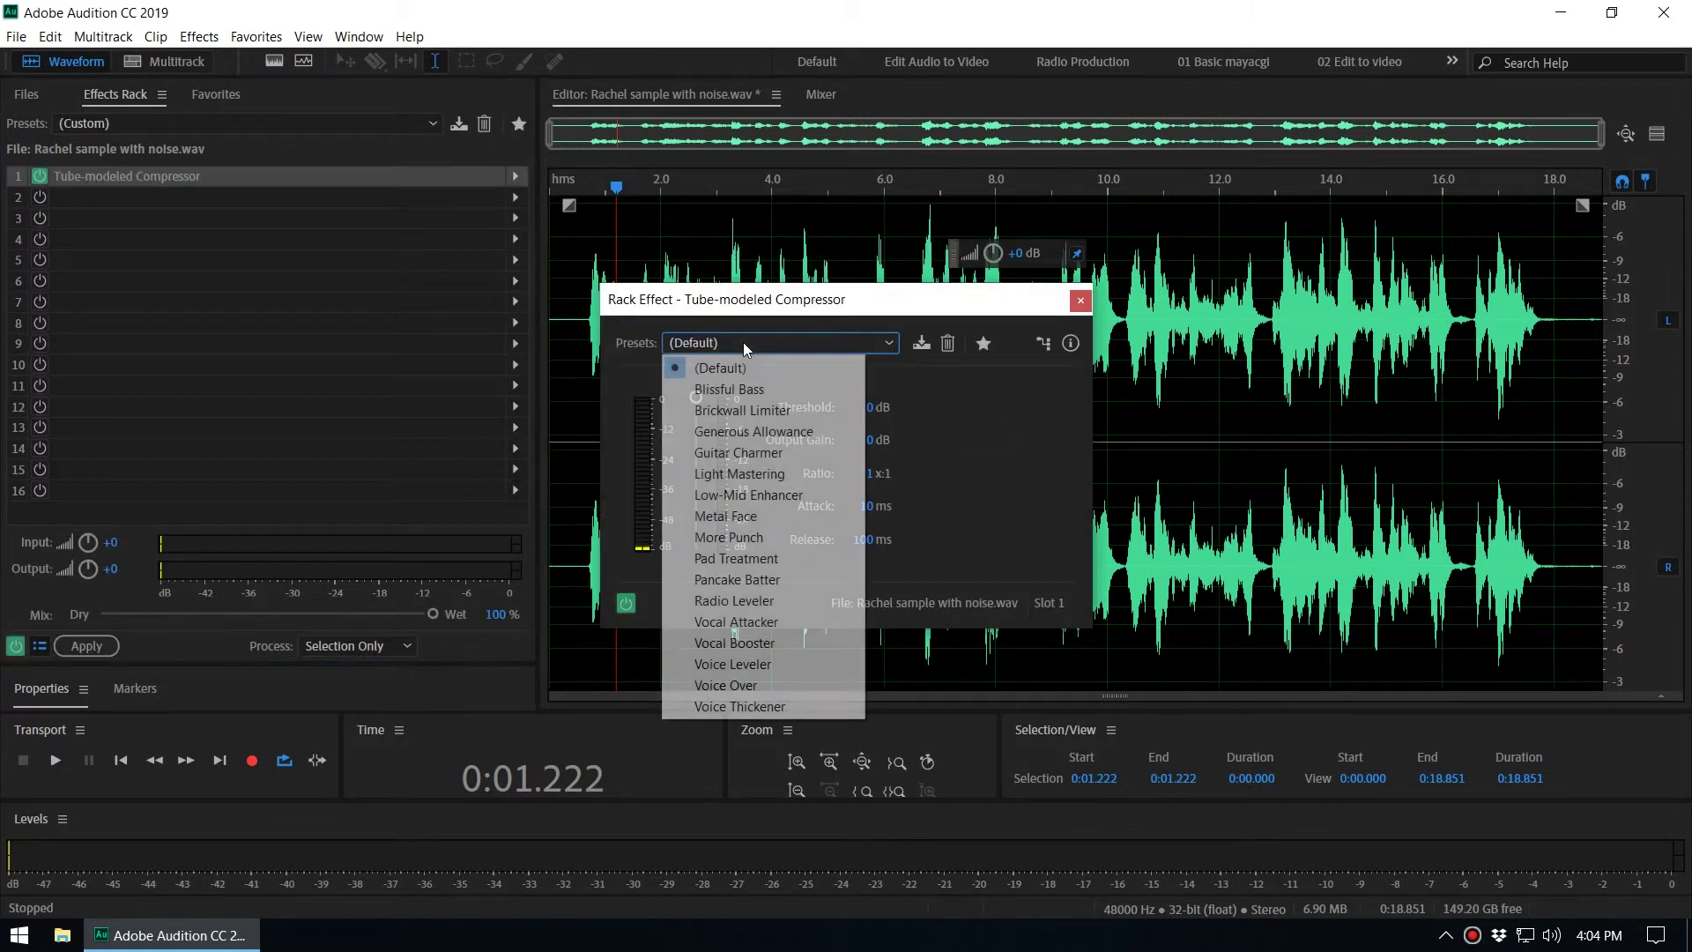
click(736, 606)
click(1080, 300)
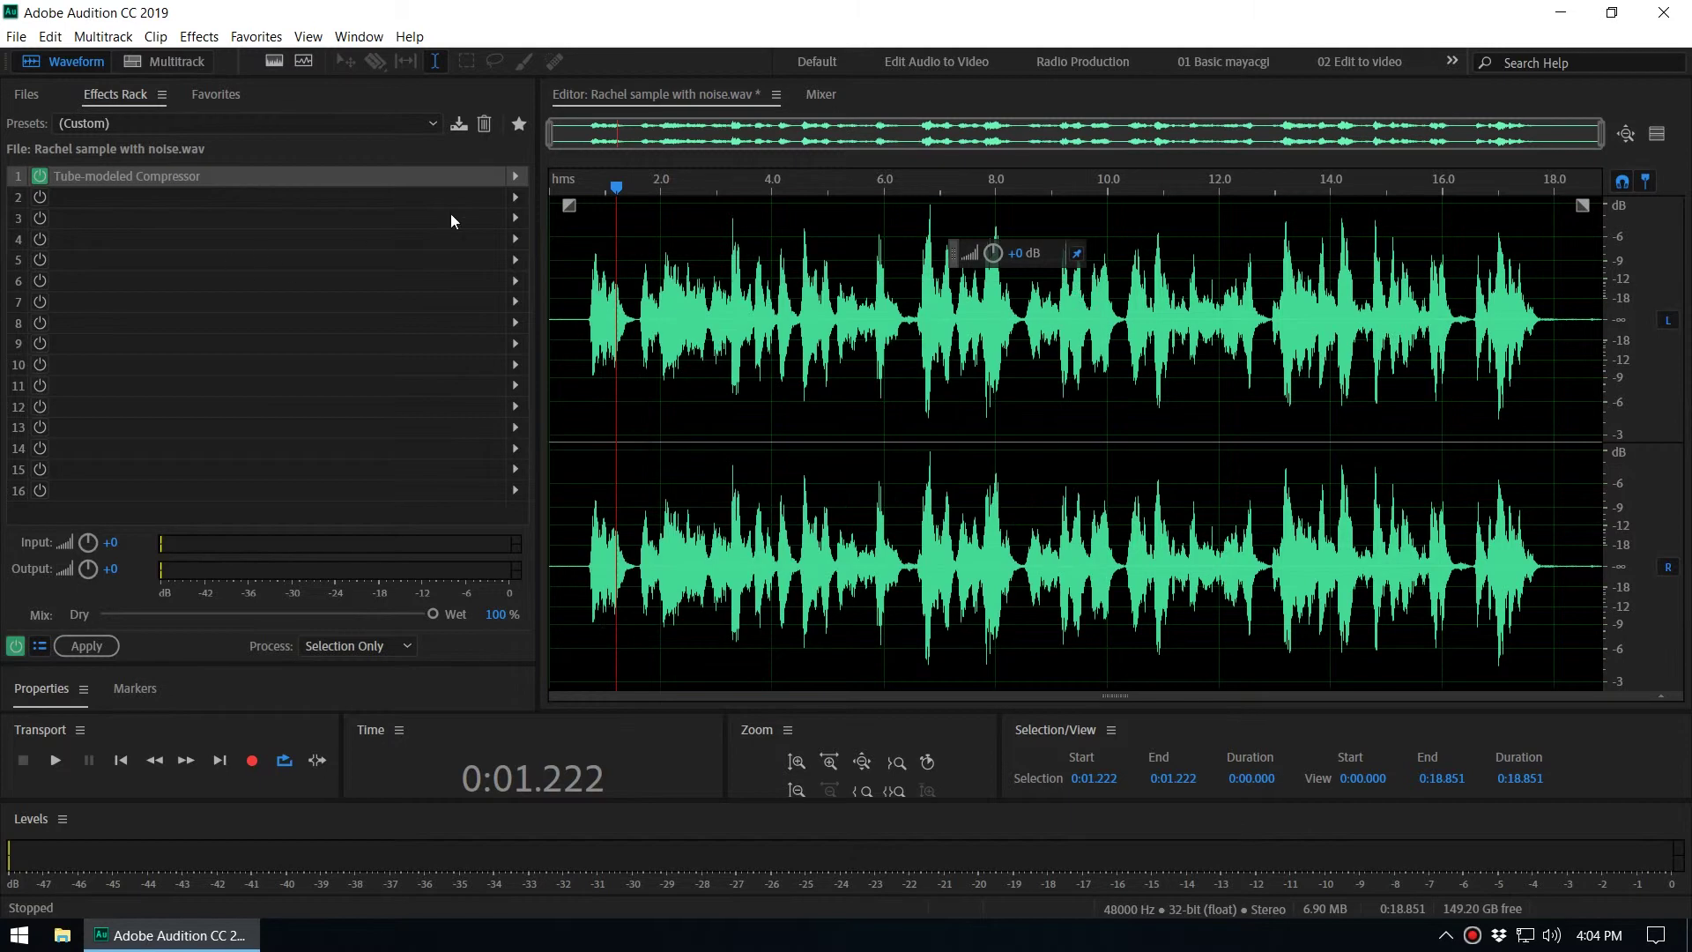
Add a Hard Limiter at default settings to rack slot 2
click(516, 198)
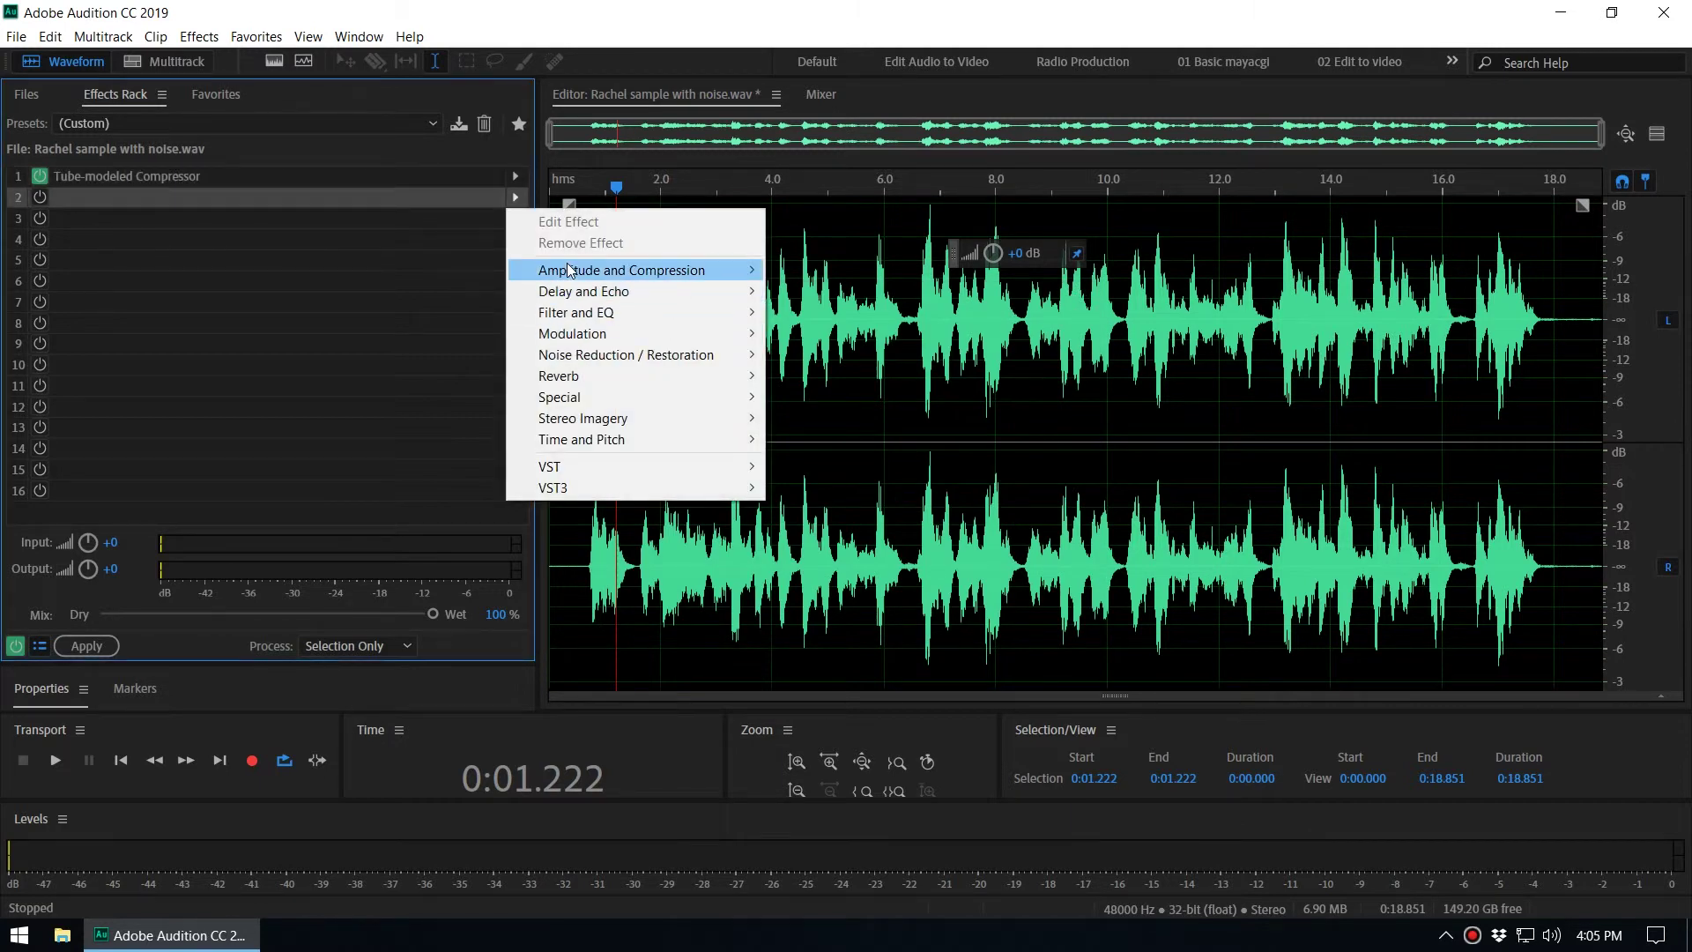
mouse_move(569, 270)
click(848, 377)
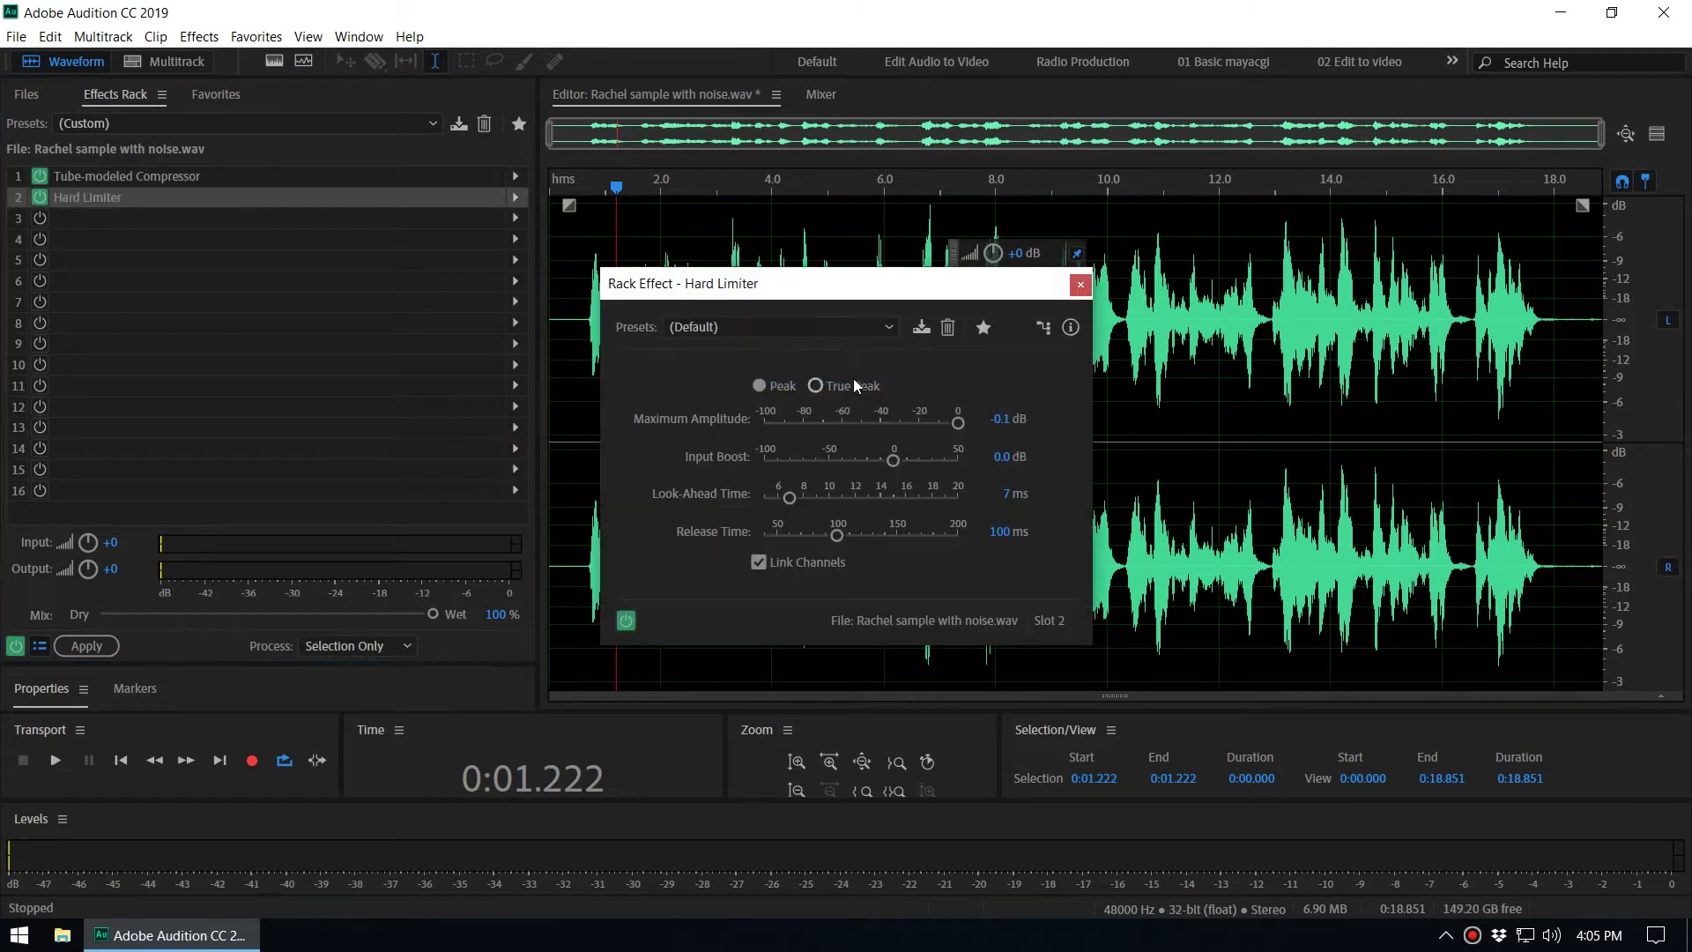
click(1080, 283)
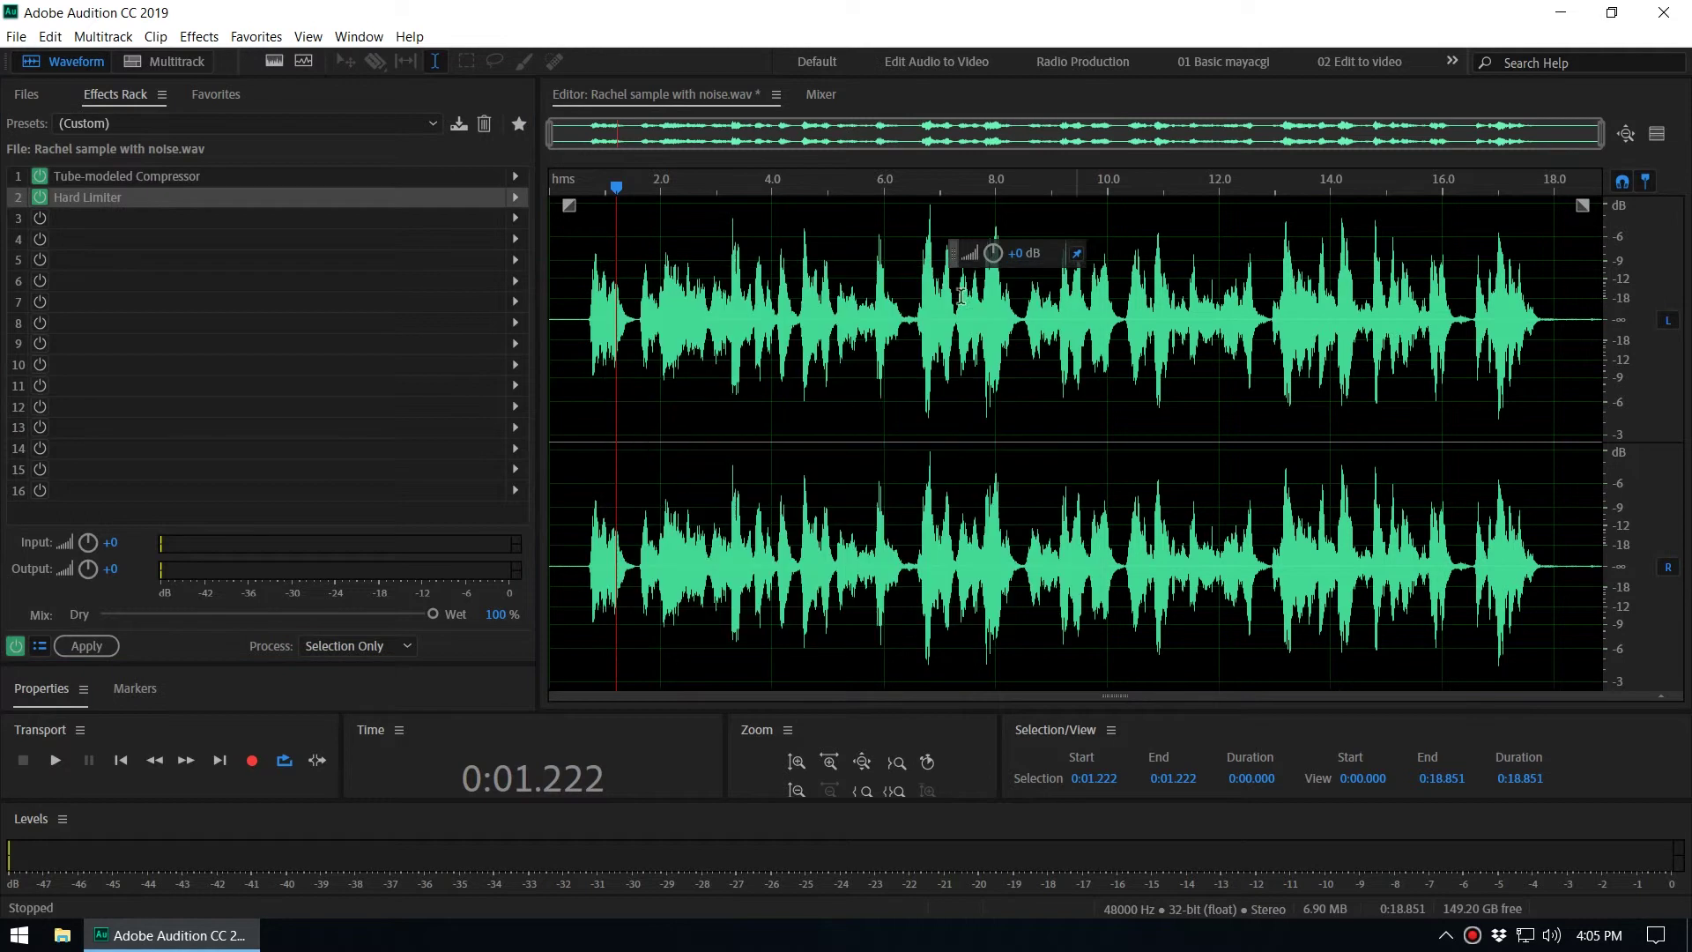
Swap slot 2's Hard Limiter for a Parametric Equalizer using the Vocal Enhancer preset
click(516, 198)
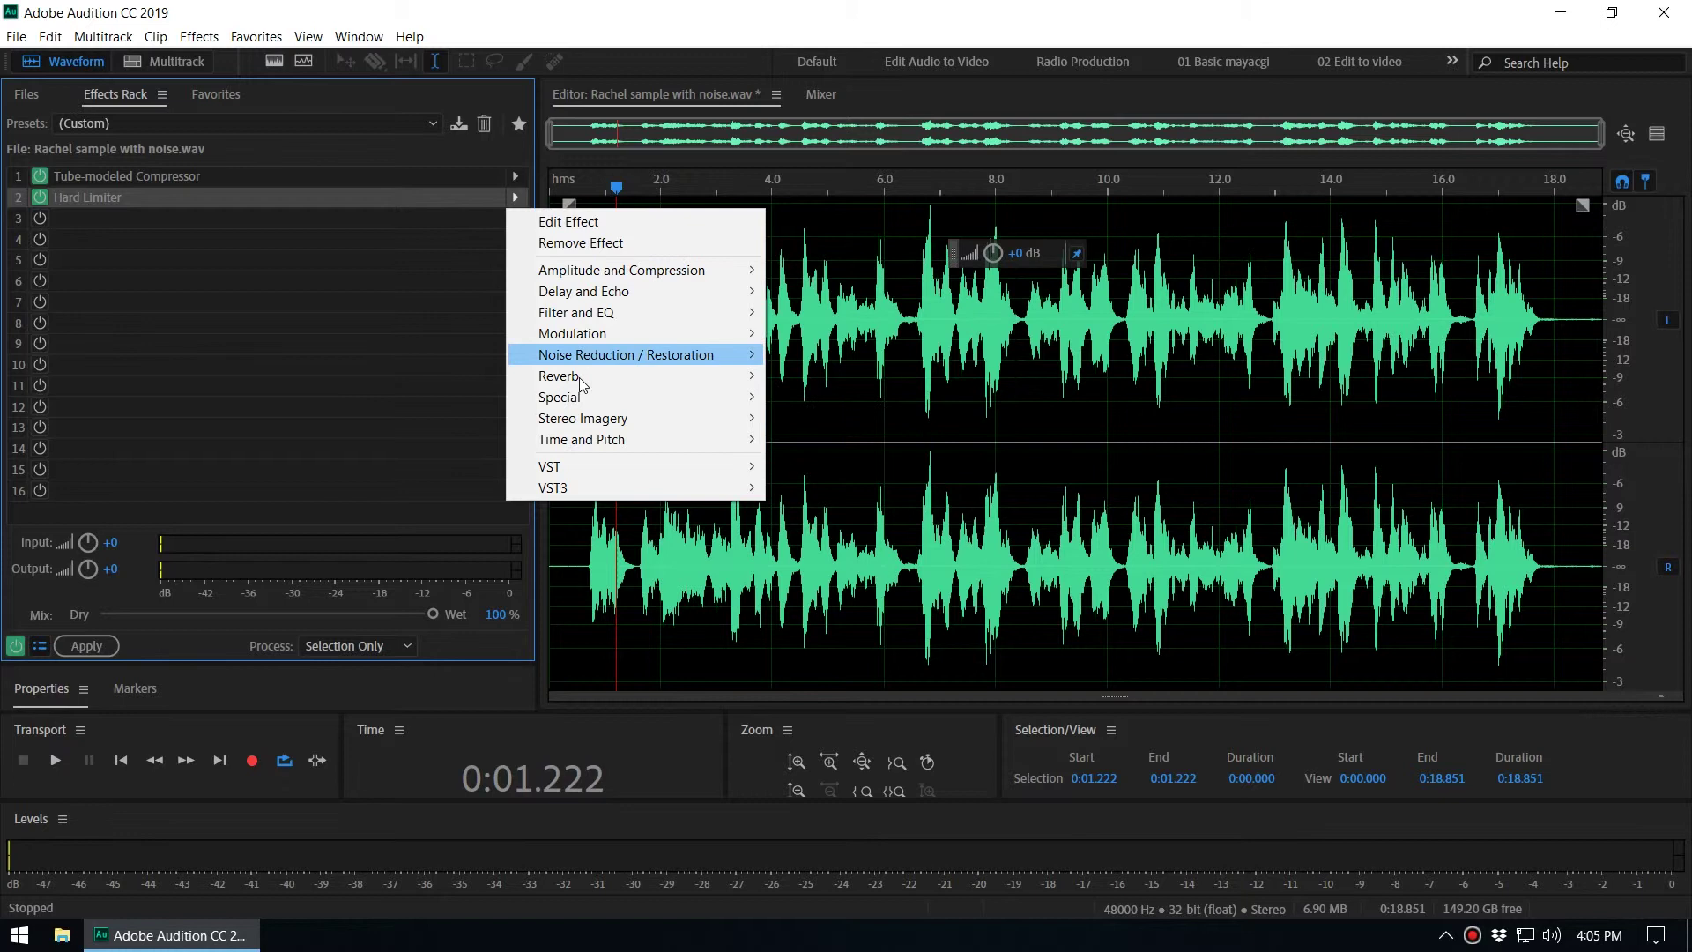
mouse_move(586, 314)
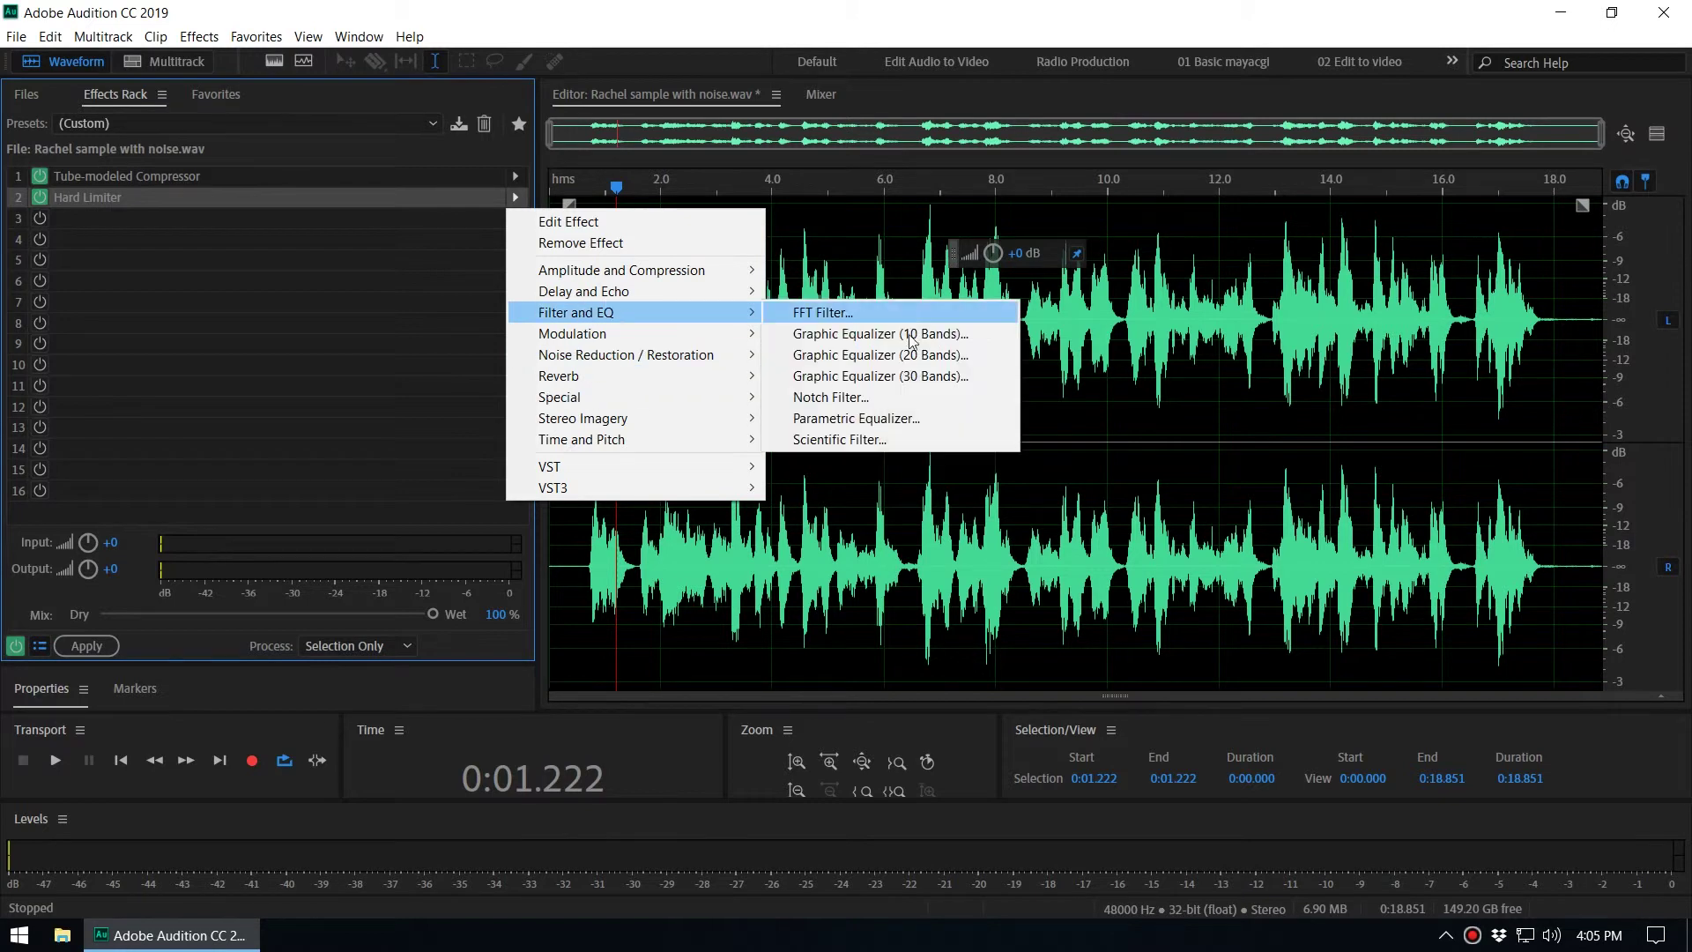
click(843, 419)
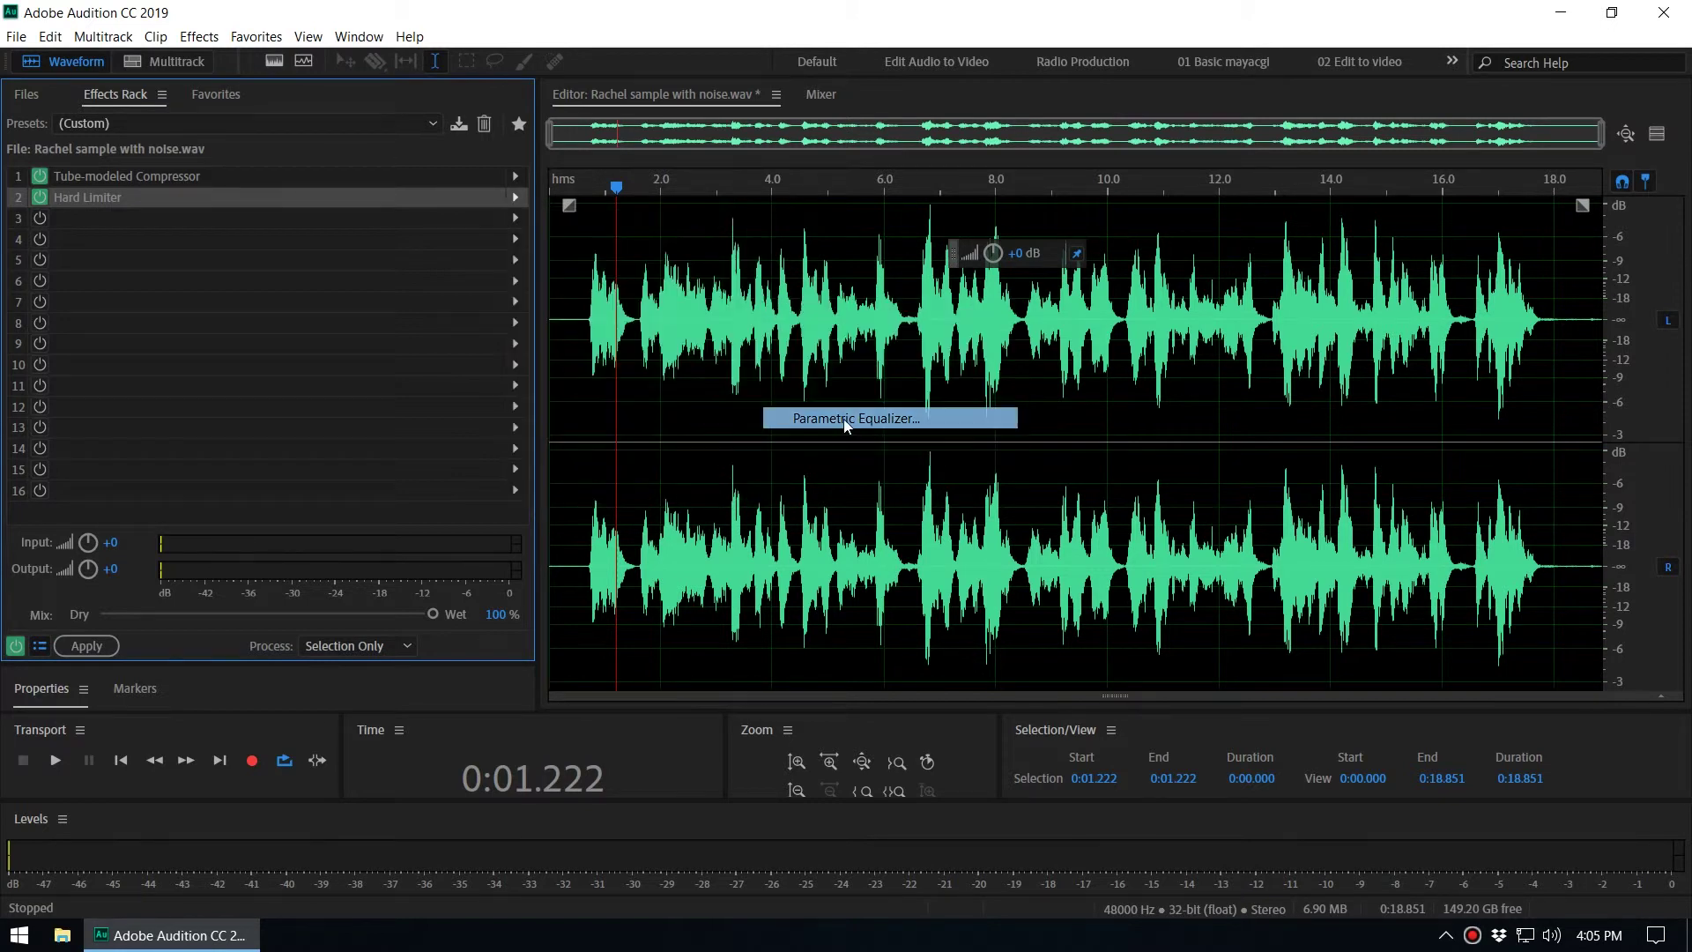
click(555, 209)
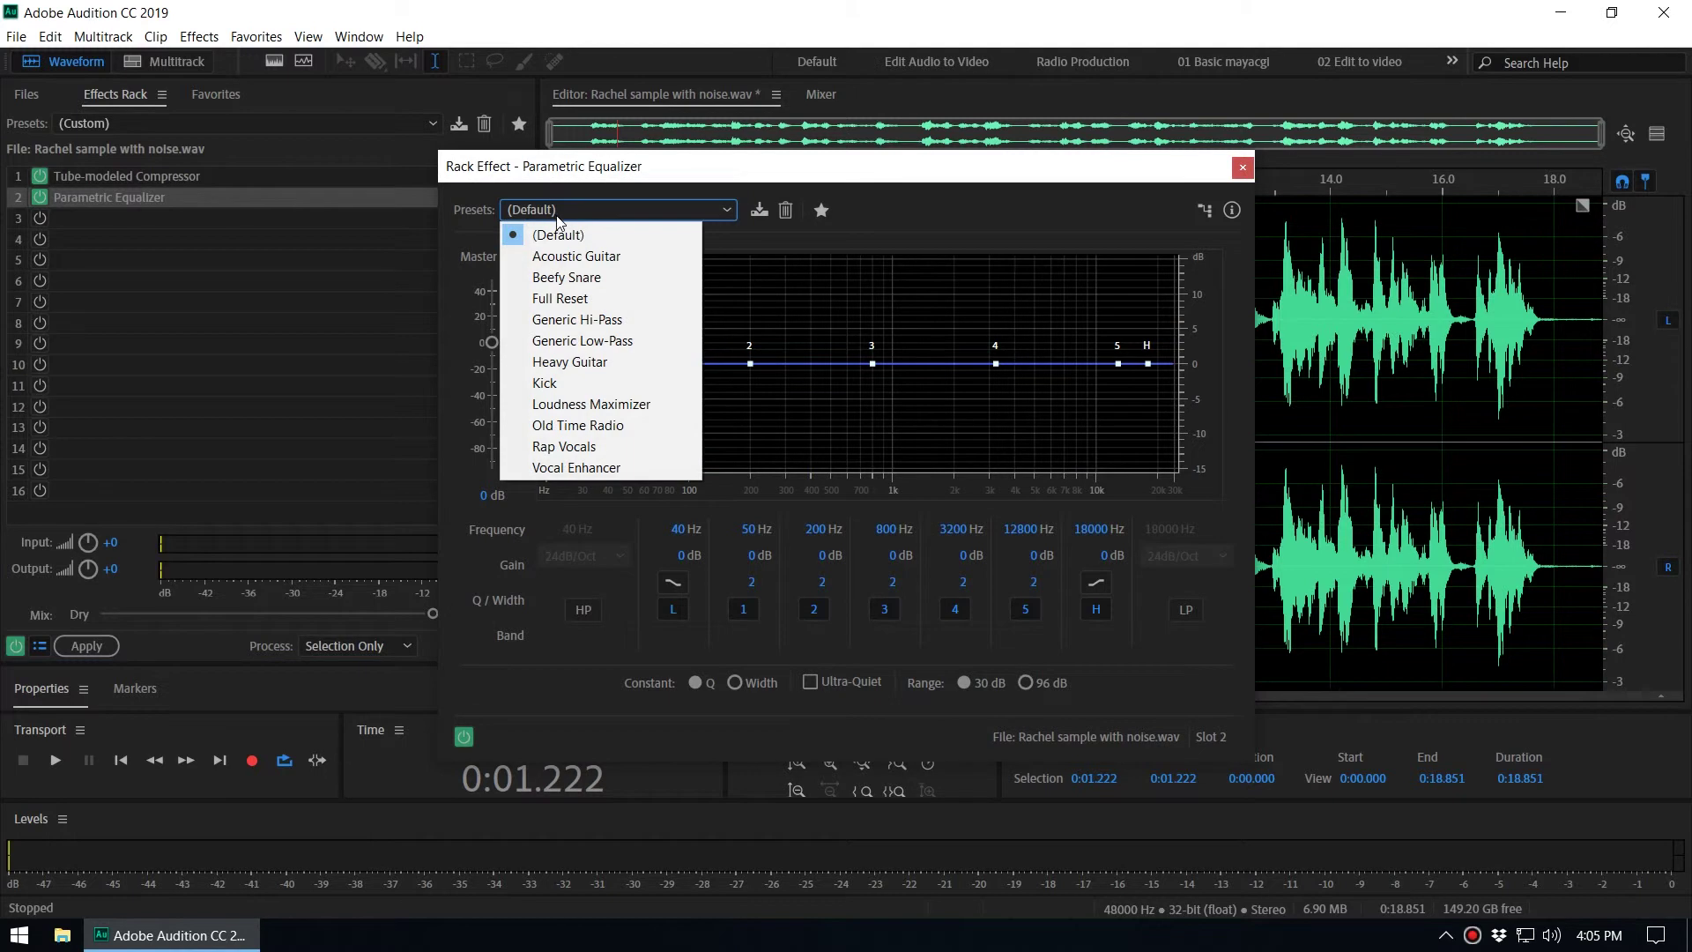
click(576, 467)
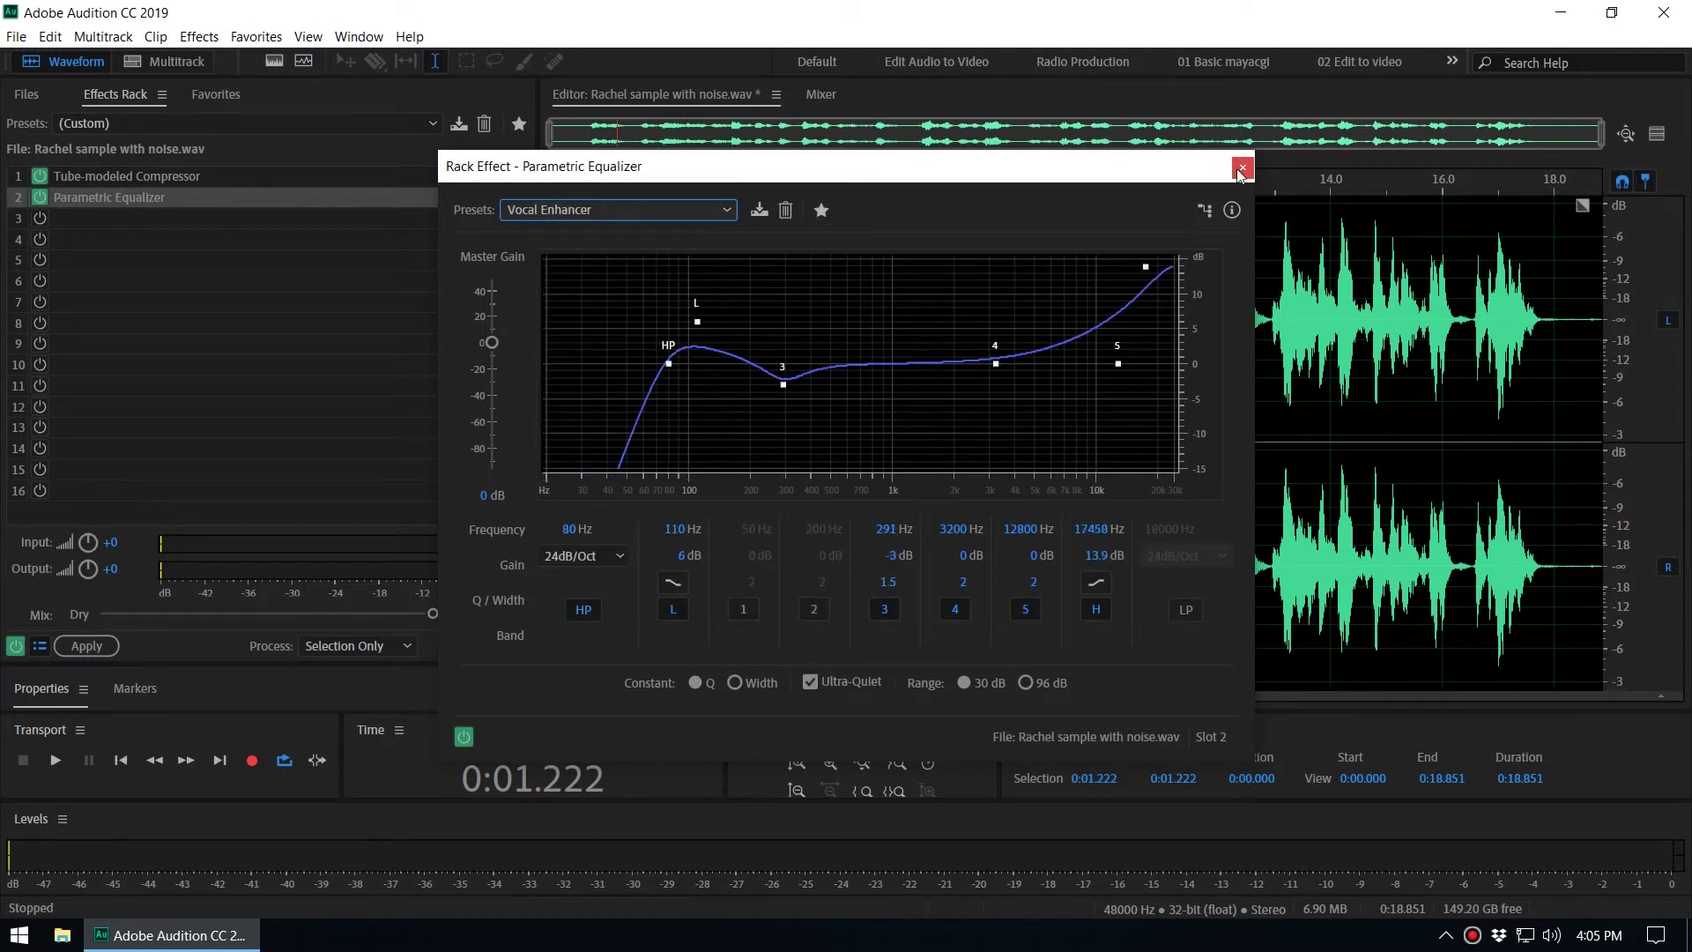
click(1242, 167)
Add a Hard Limiter with the Limit to -.1dB preset to rack slot 3
click(515, 218)
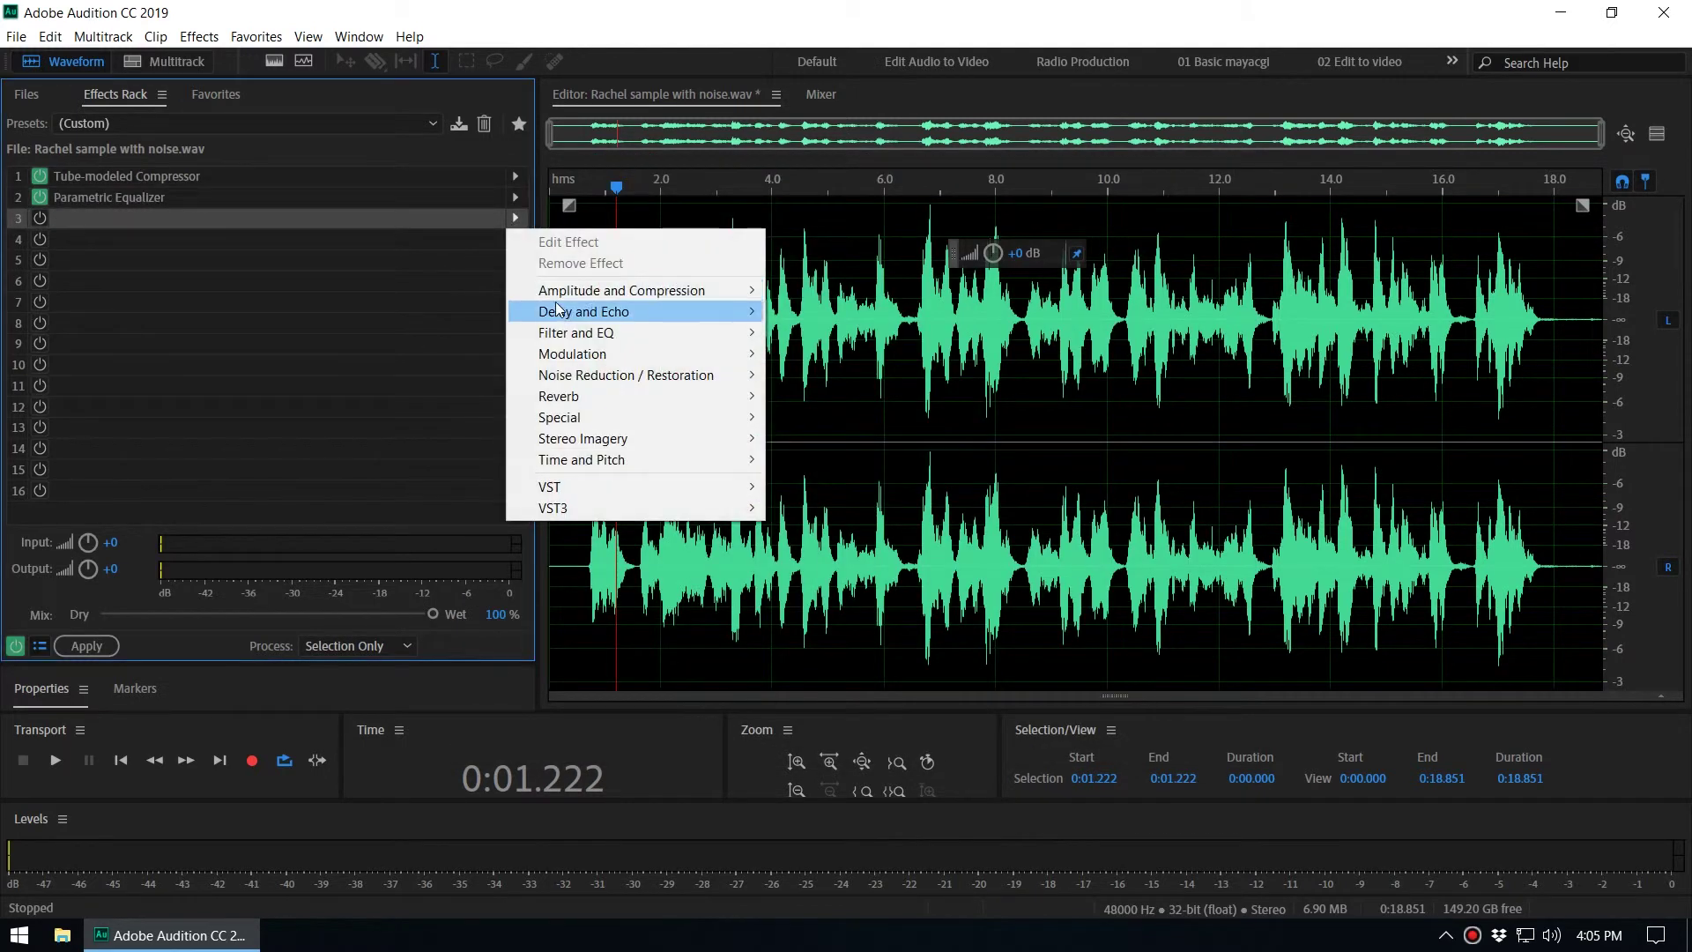
mouse_move(557, 300)
click(860, 396)
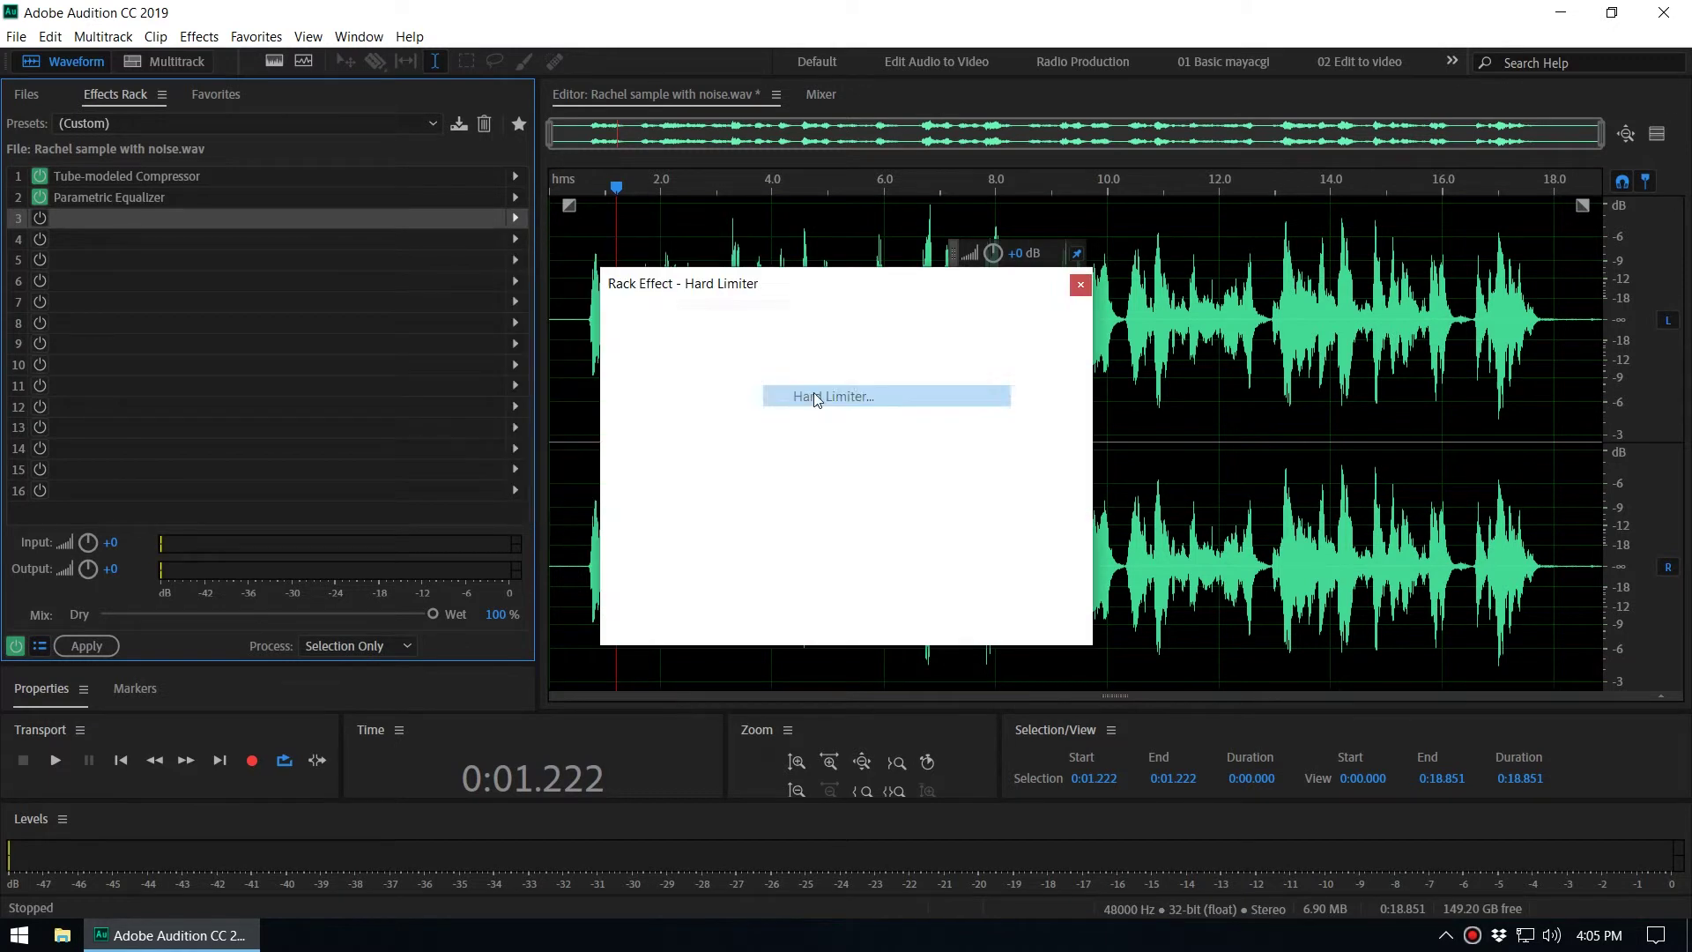
click(811, 331)
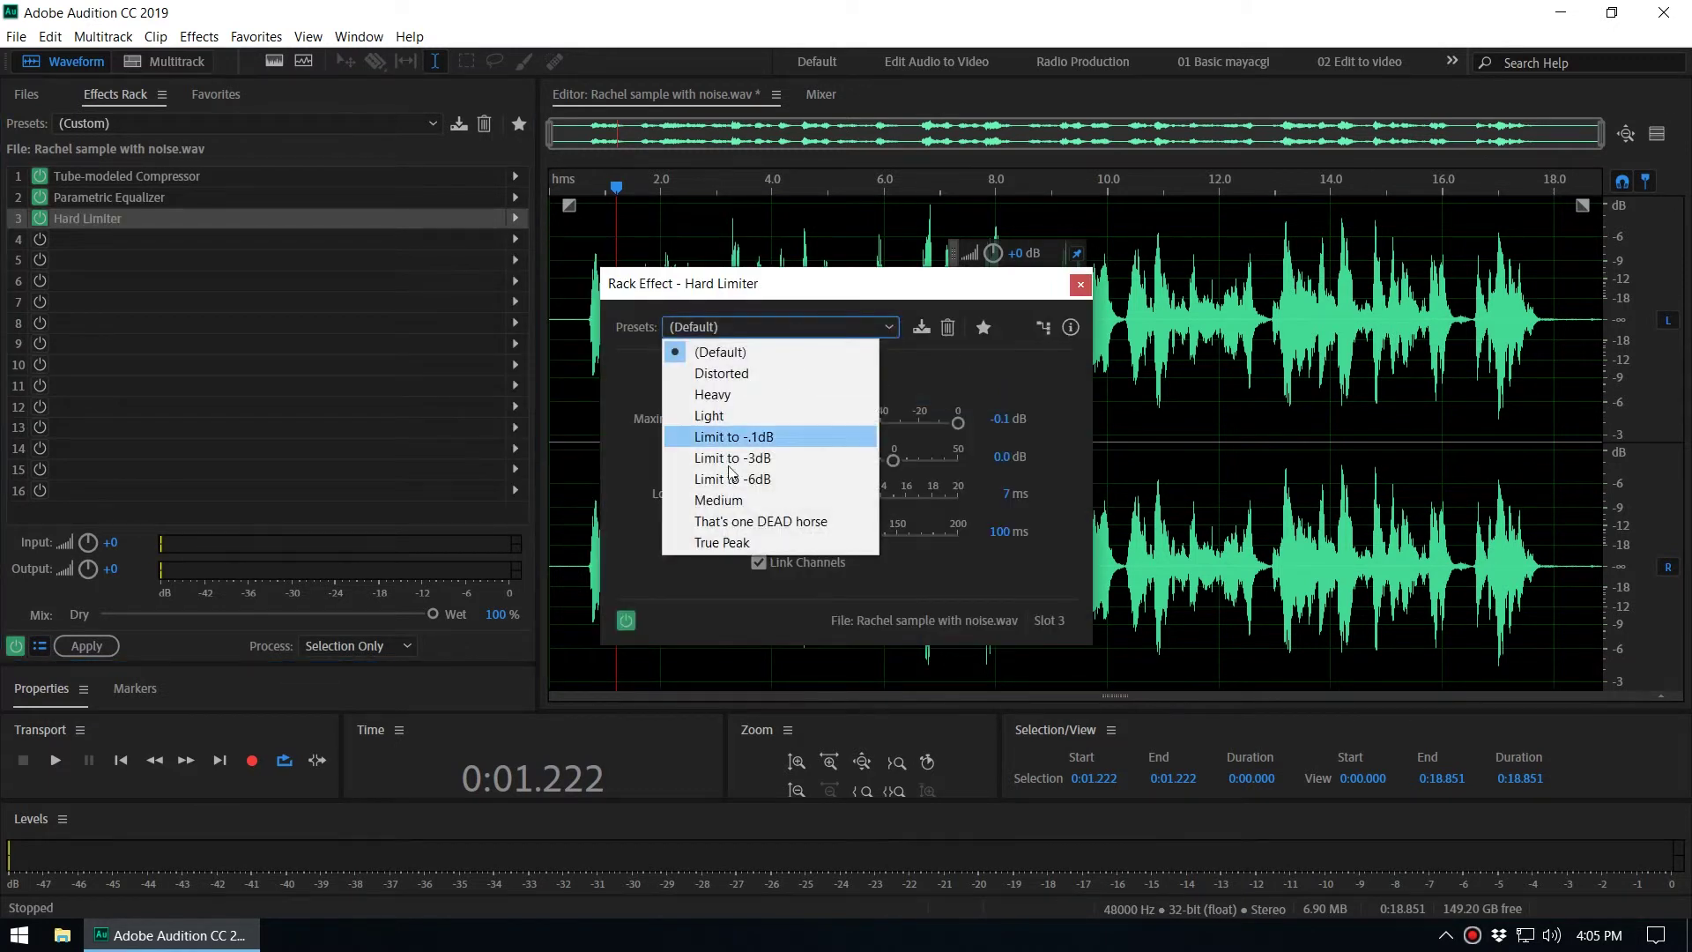
click(729, 438)
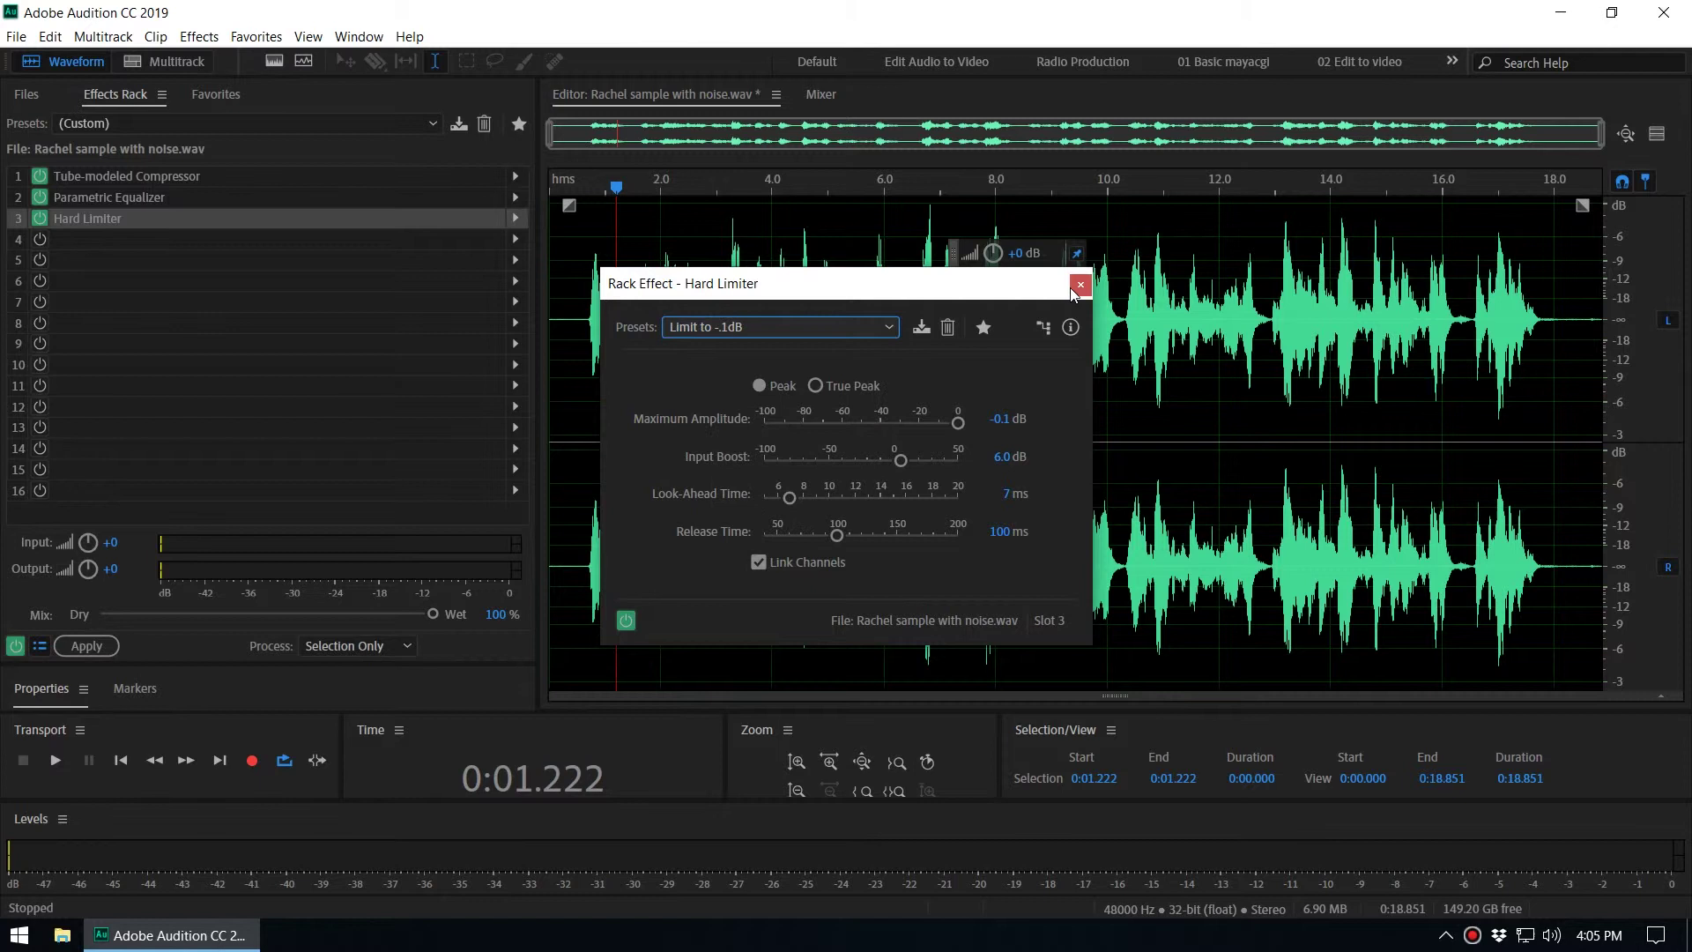
click(1080, 284)
Play the processed voice from about 9.5 seconds, stop, and reopen the Hard Limiter settings
key(space)
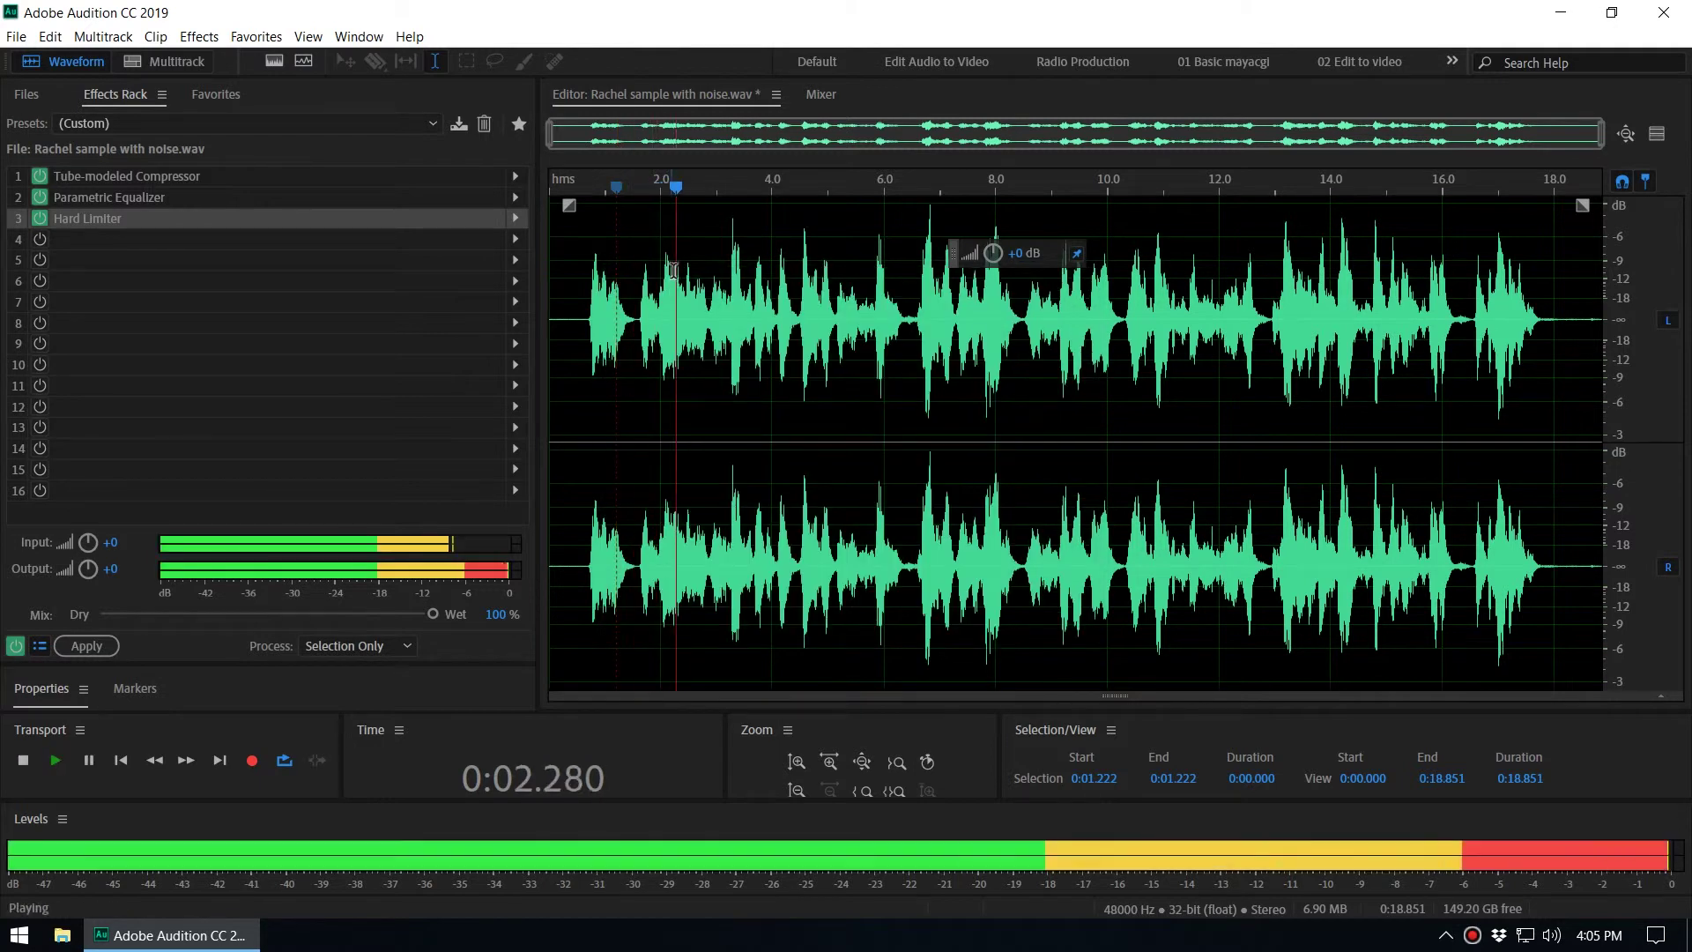
click(1079, 271)
key(space)
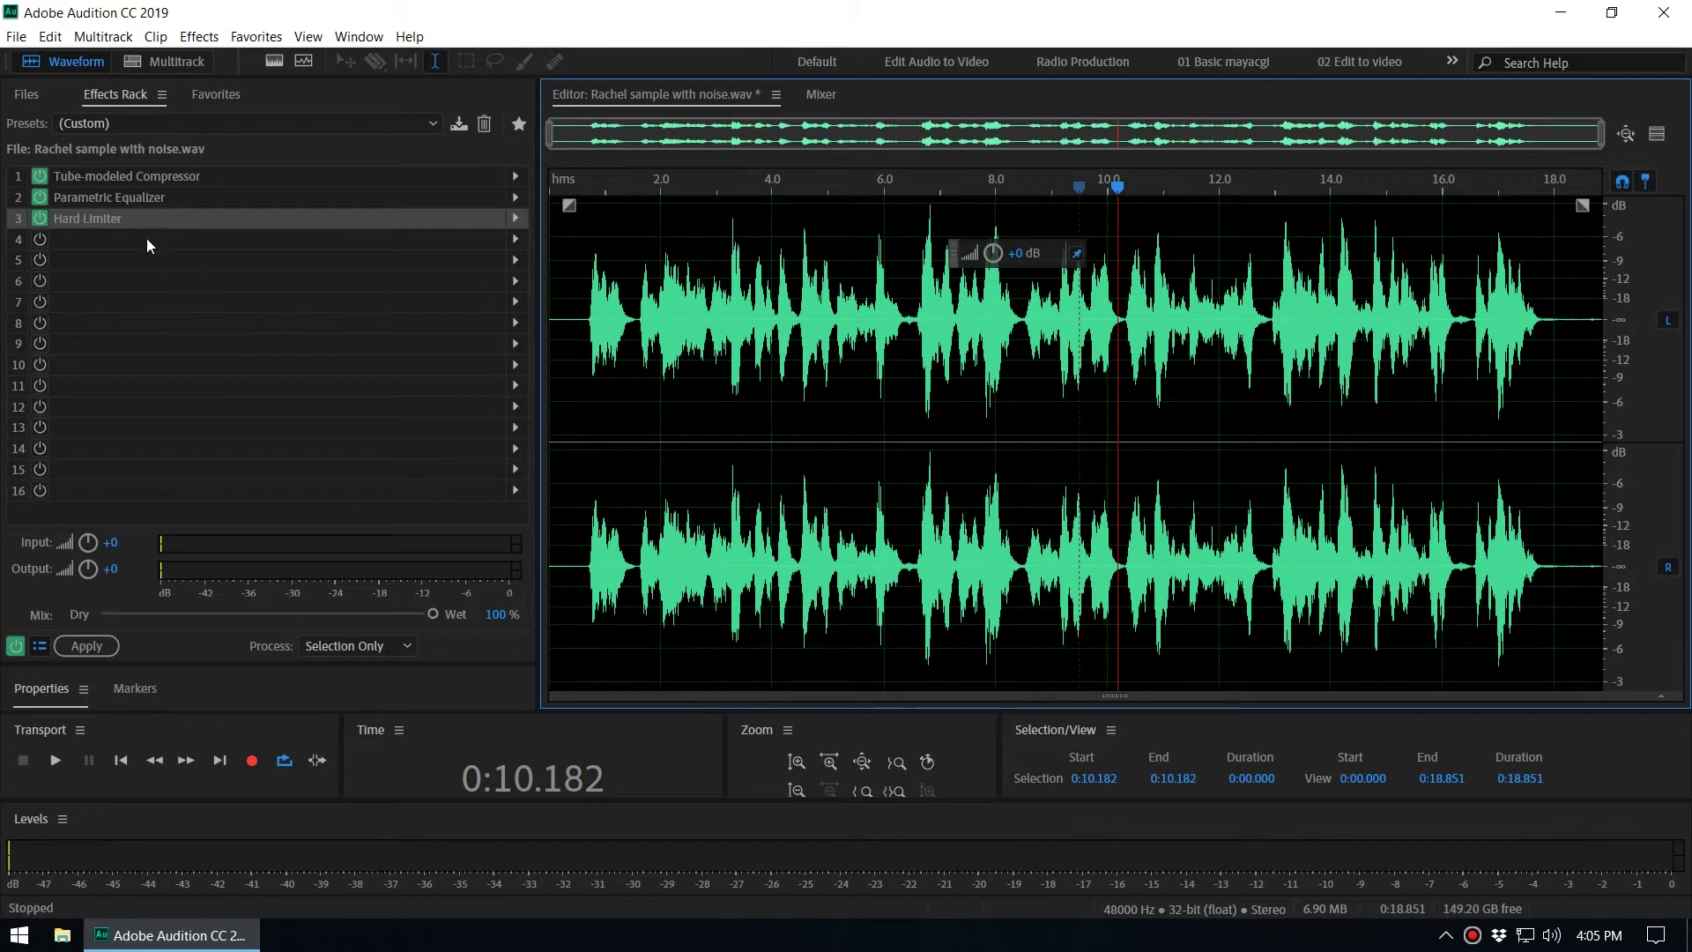
double_click(103, 221)
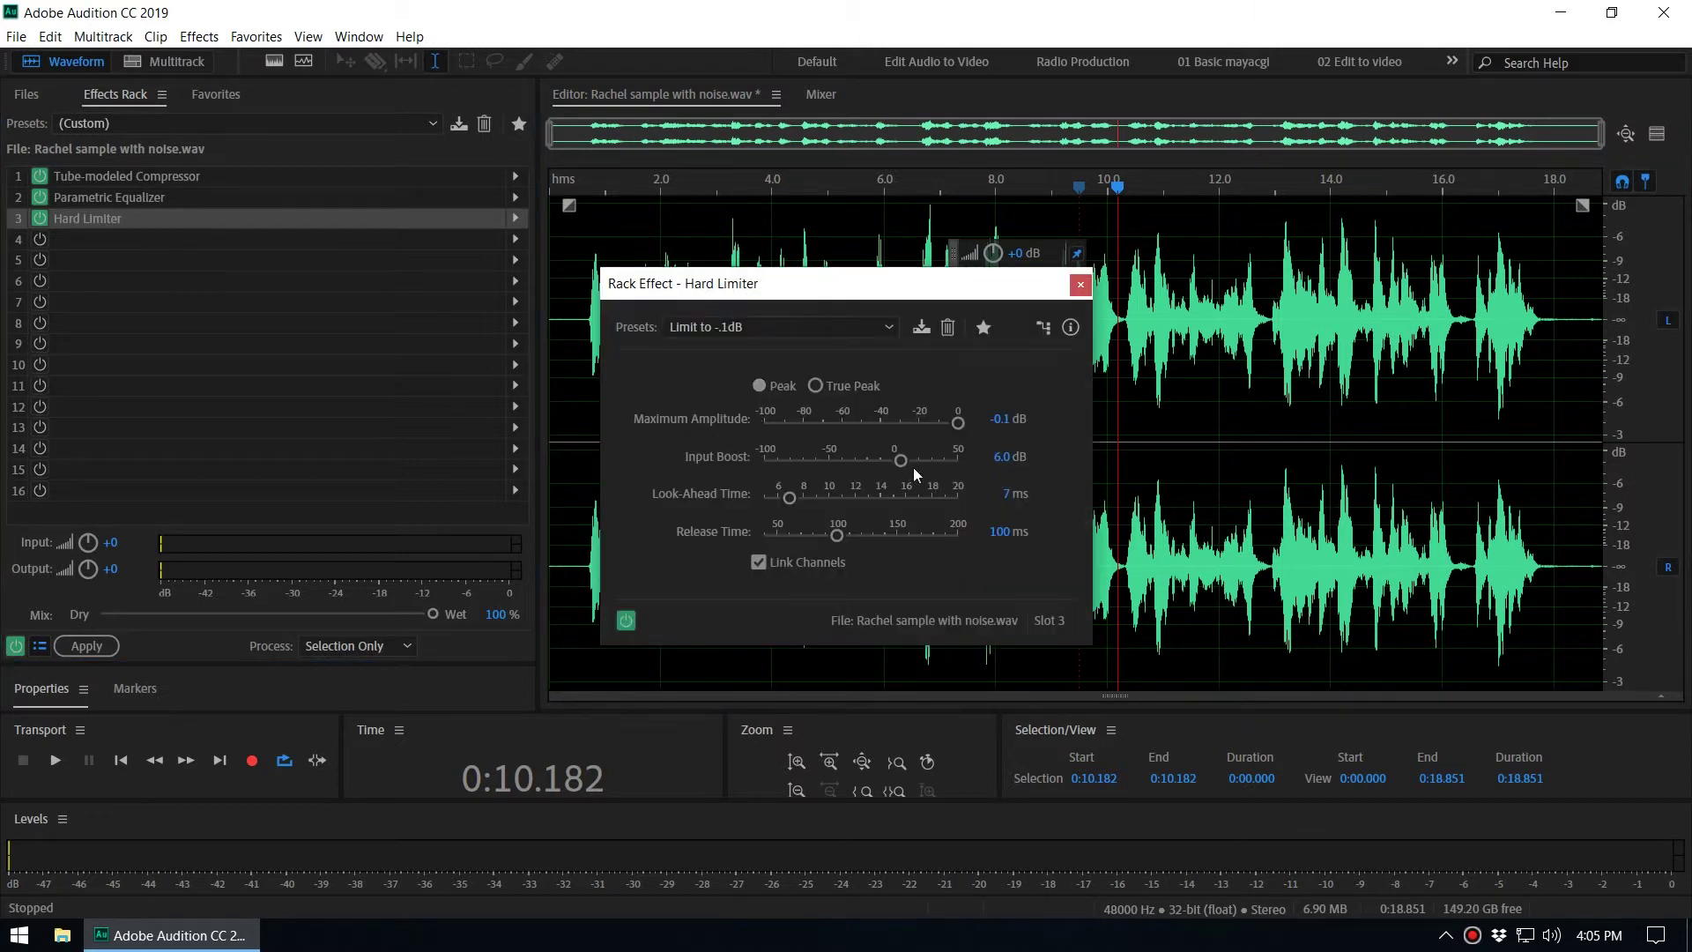
Close the Hard Limiter and lower the Parametric Equalizer's high-pass band from 80 Hz to 69 Hz
click(1080, 284)
double_click(143, 192)
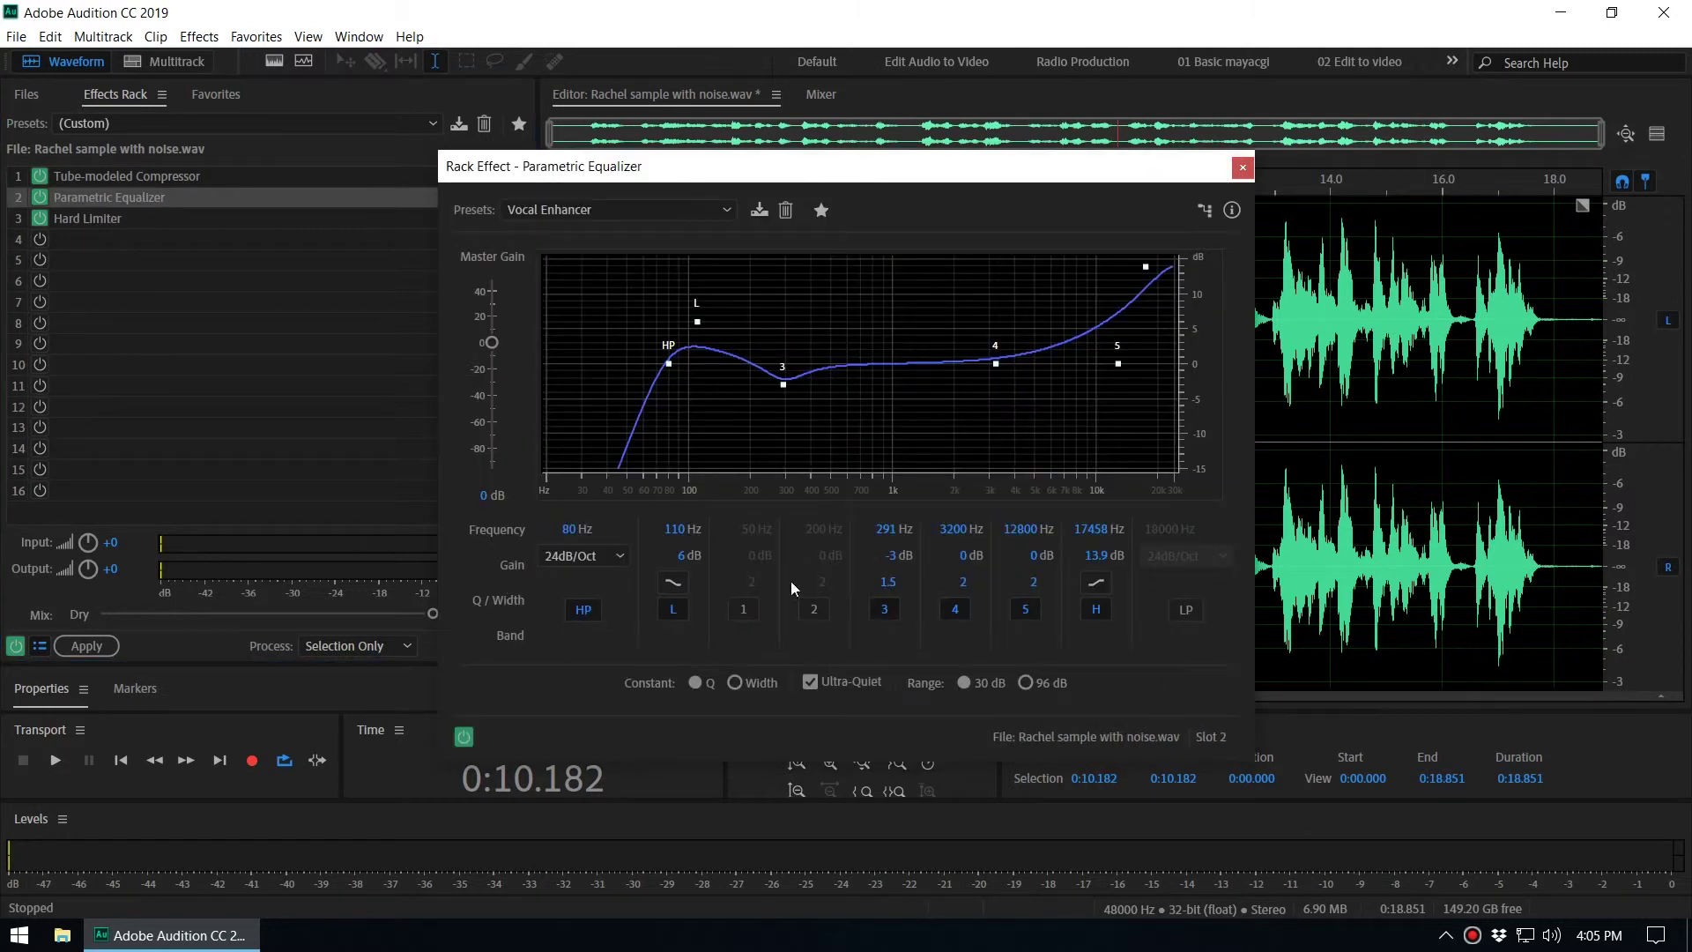
drag(667, 365, 650, 364)
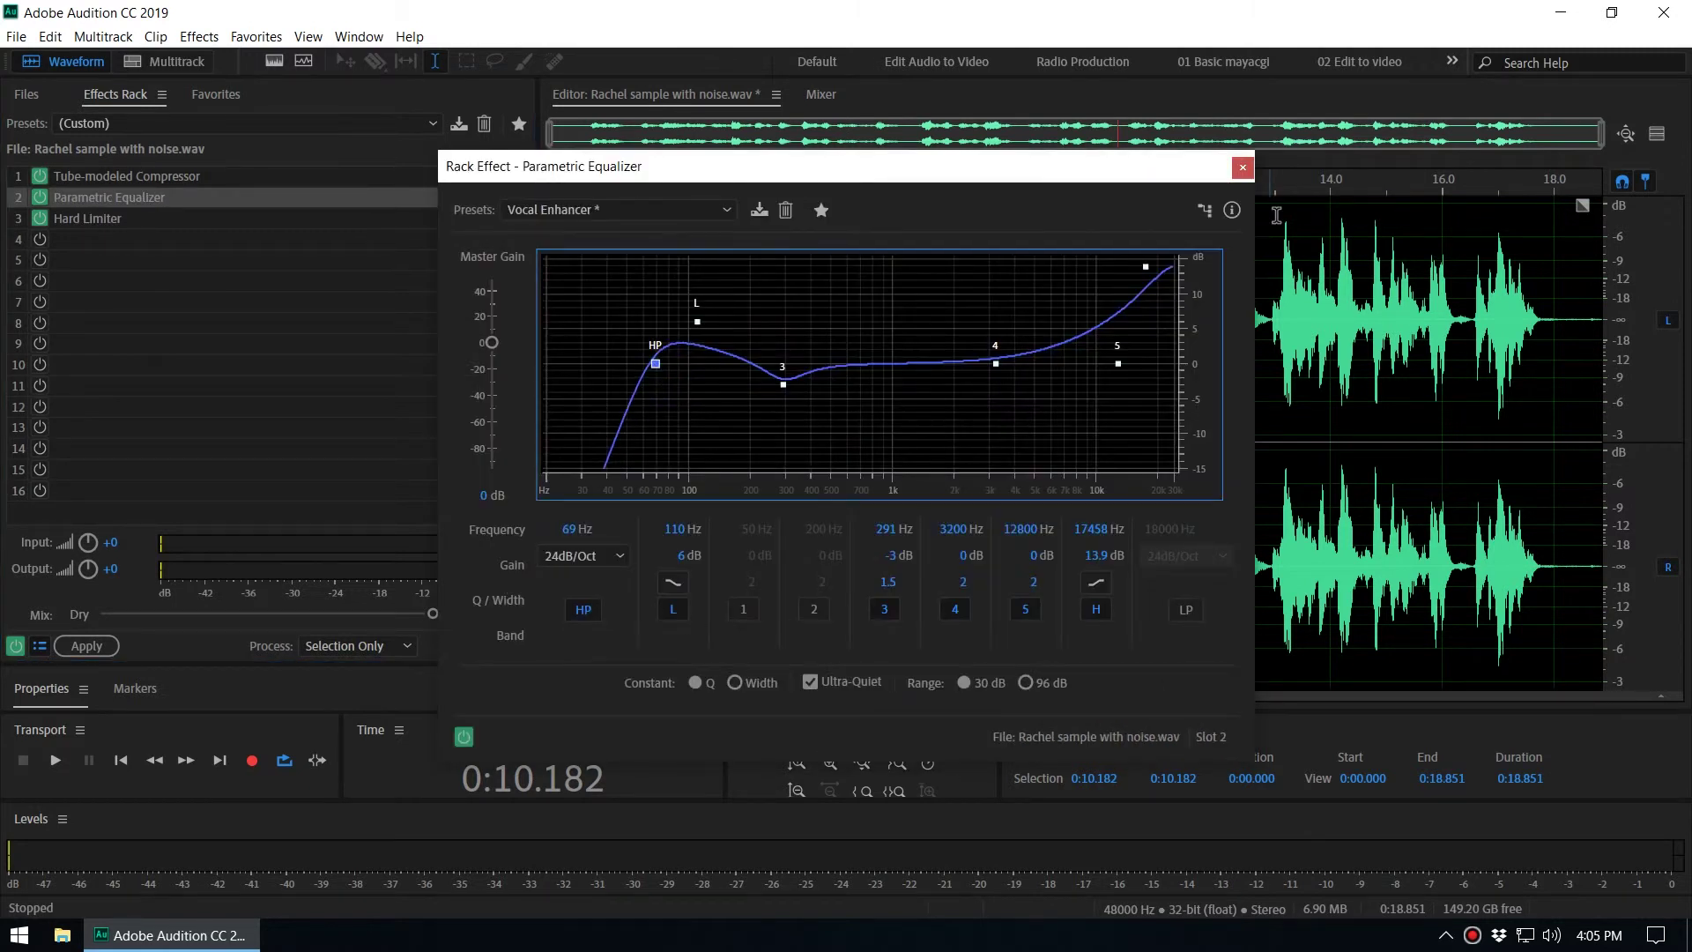
click(1243, 167)
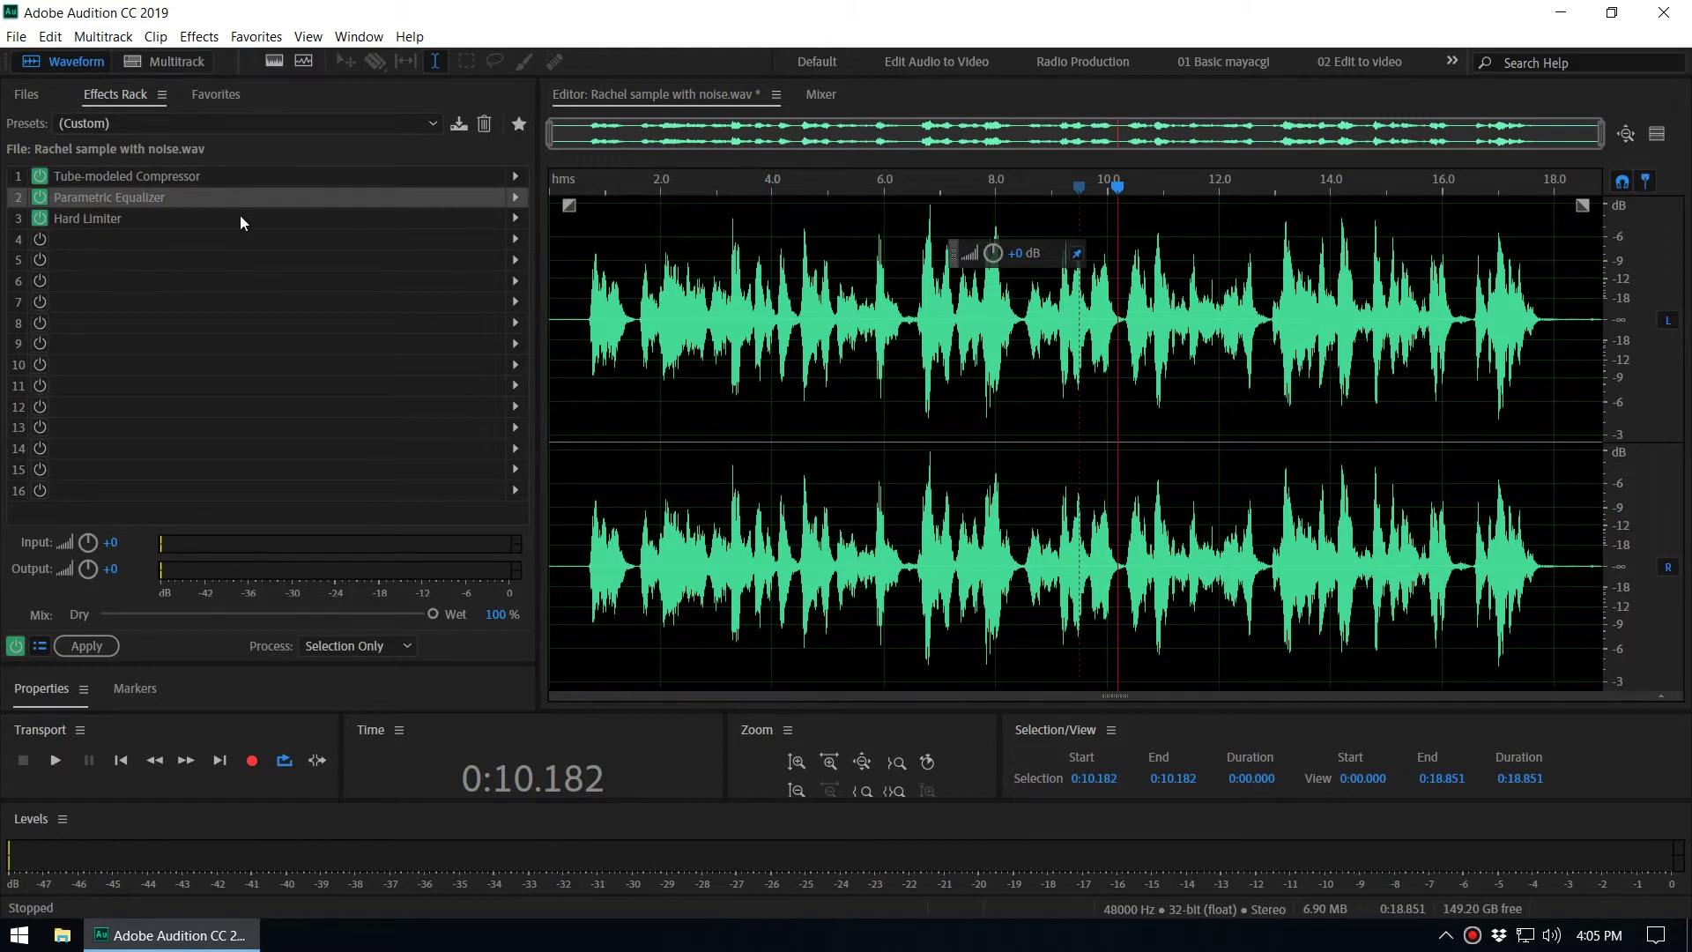
Save the compressor, EQ and limiter chain as a rack preset with a podcast-voice name
click(459, 128)
drag(740, 412, 585, 412)
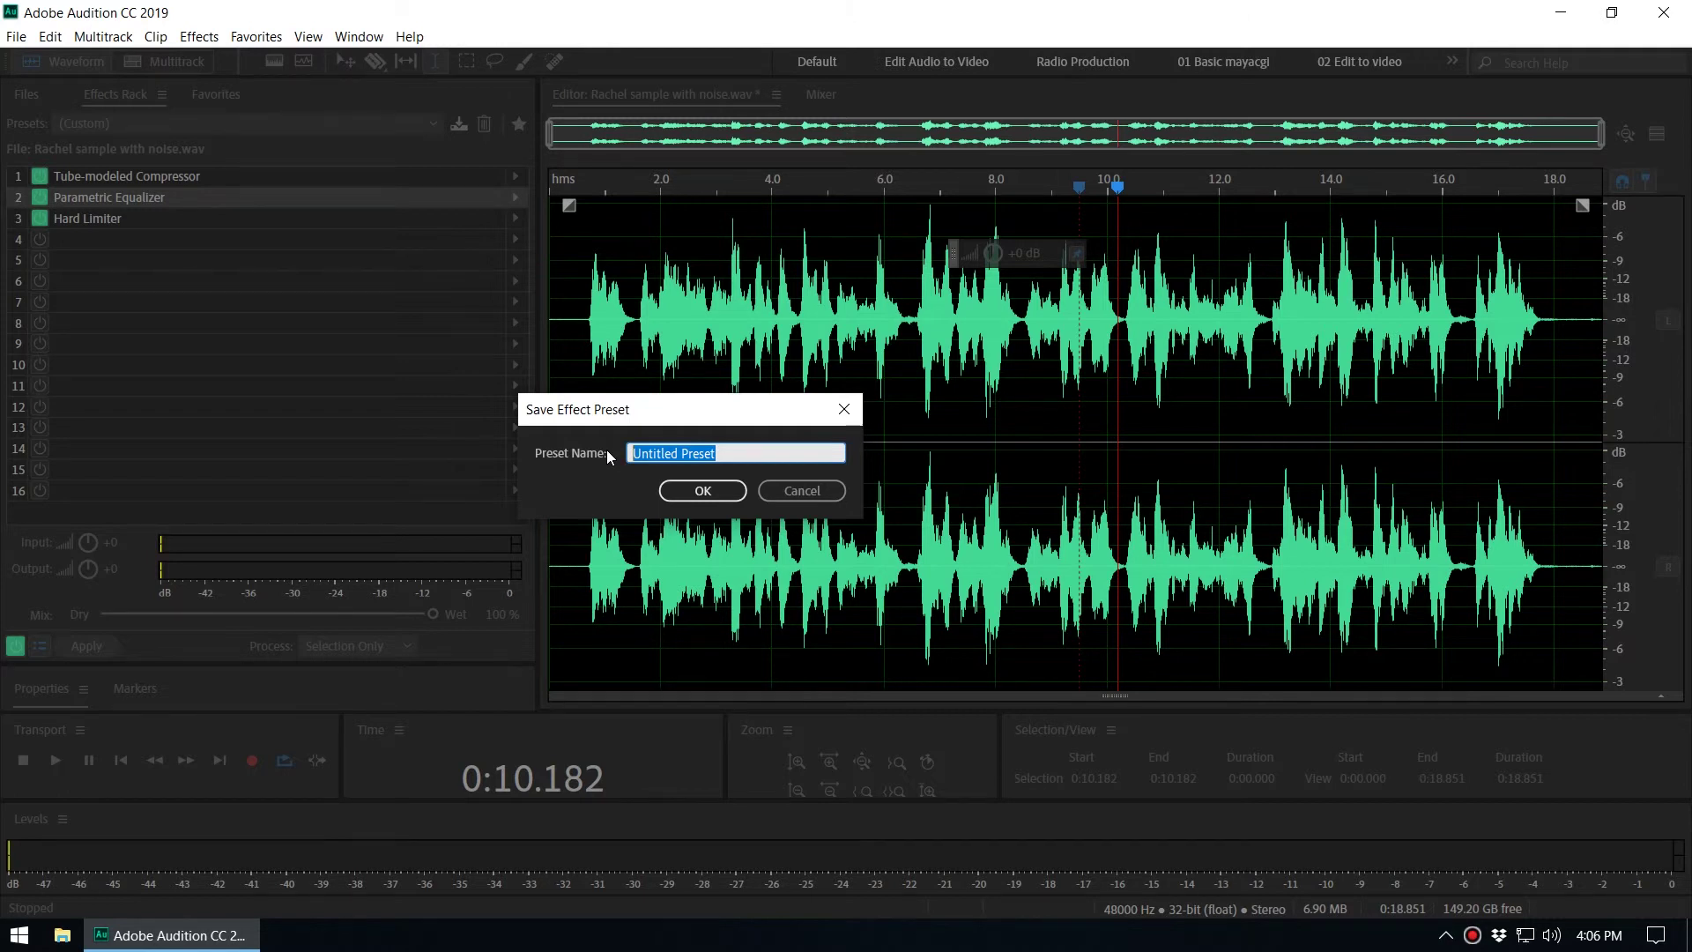
text(P)
key(BackSpace)
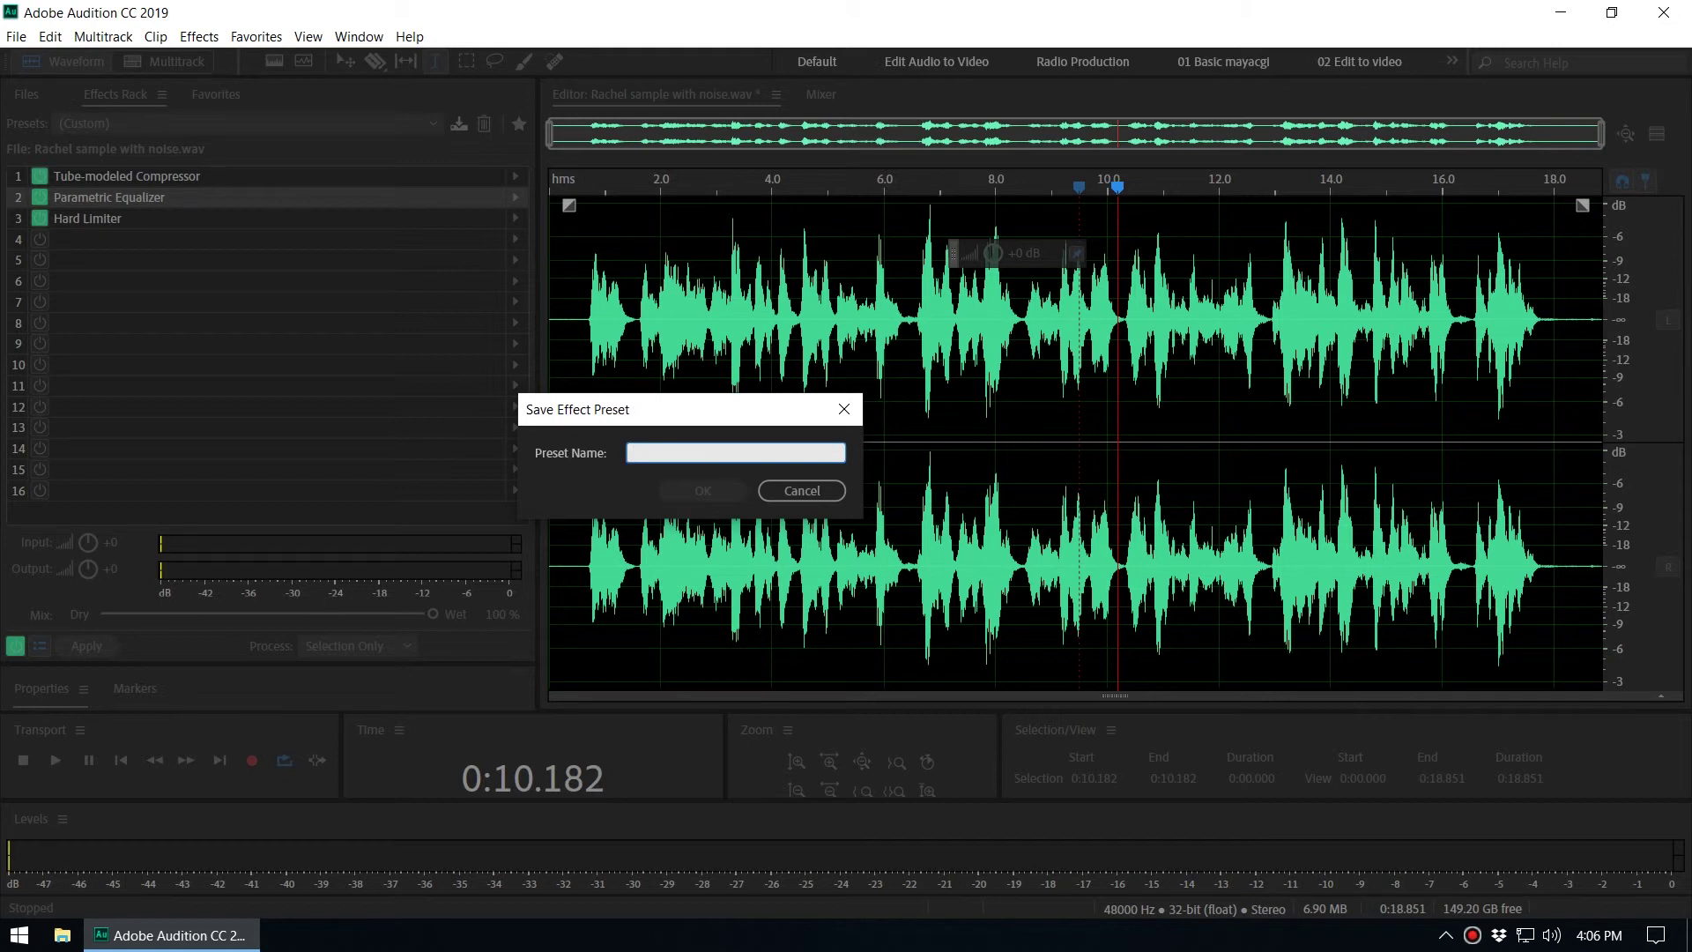
text(Rita Podcast voice)
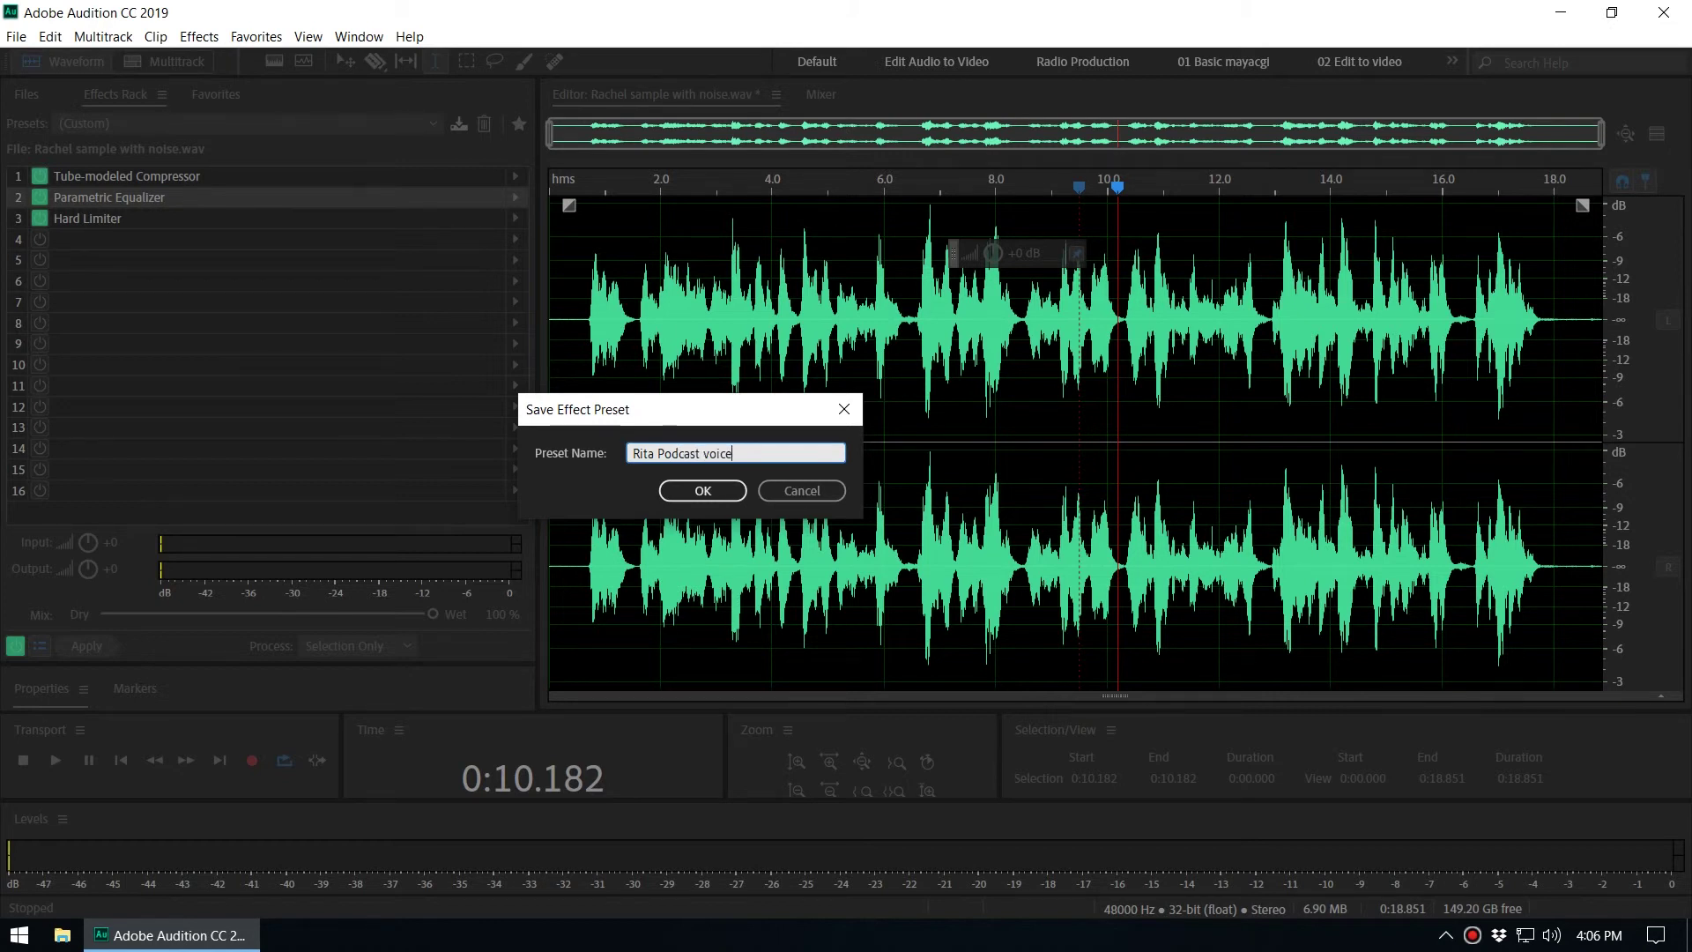
click(705, 491)
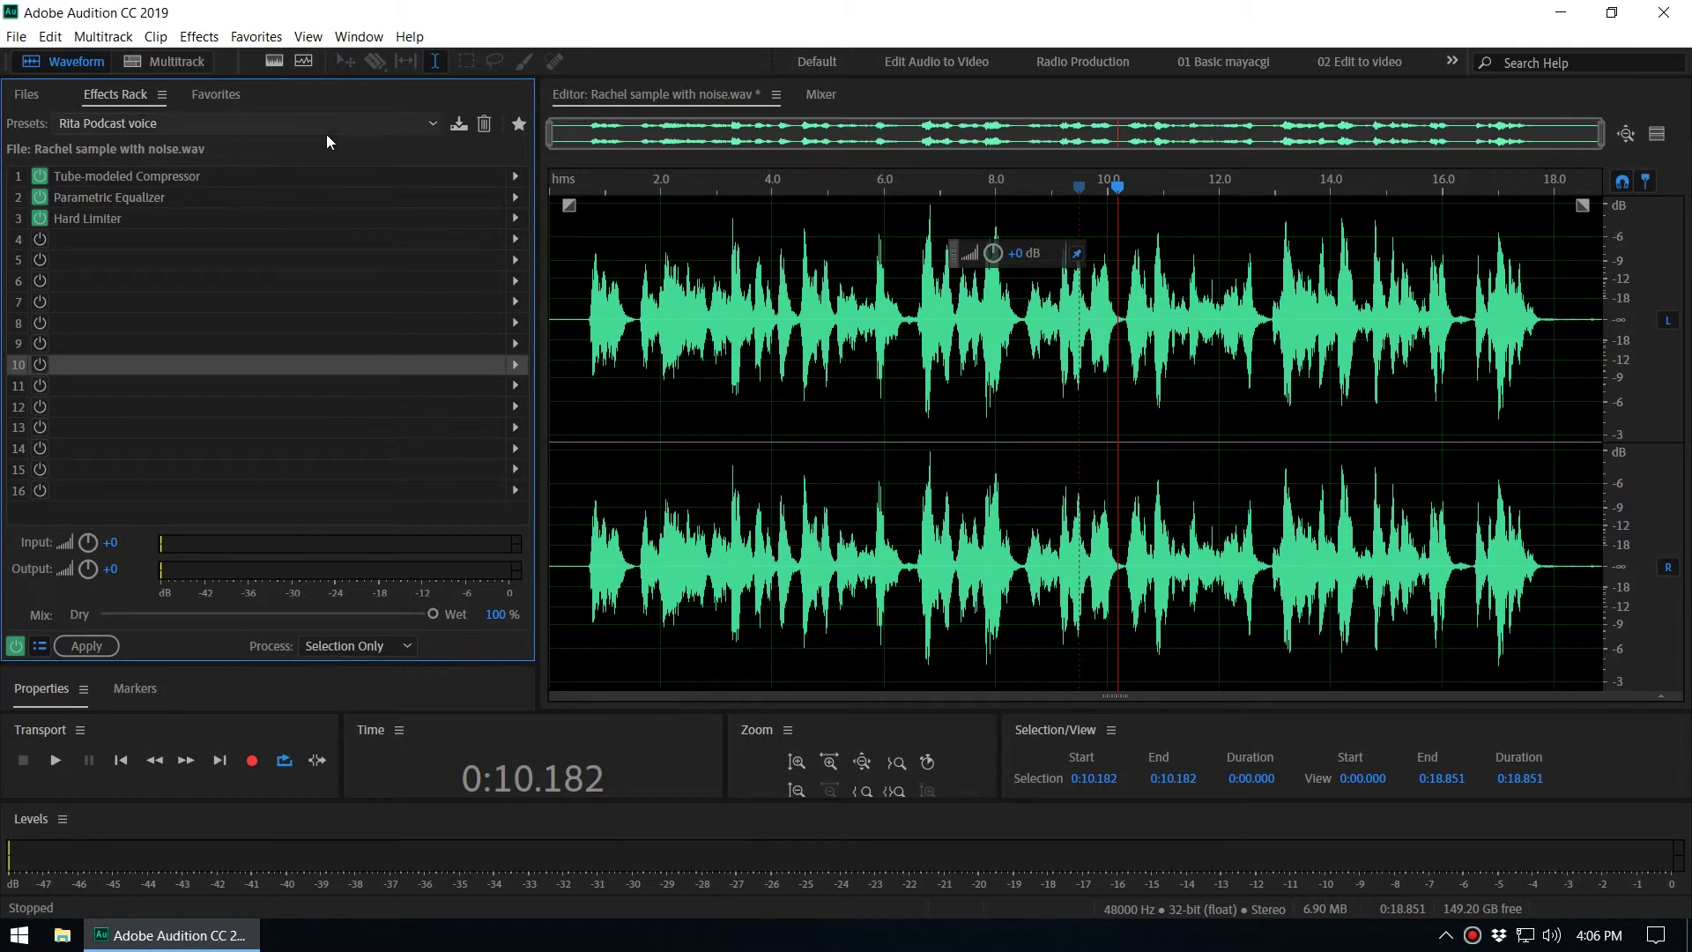
click(669, 283)
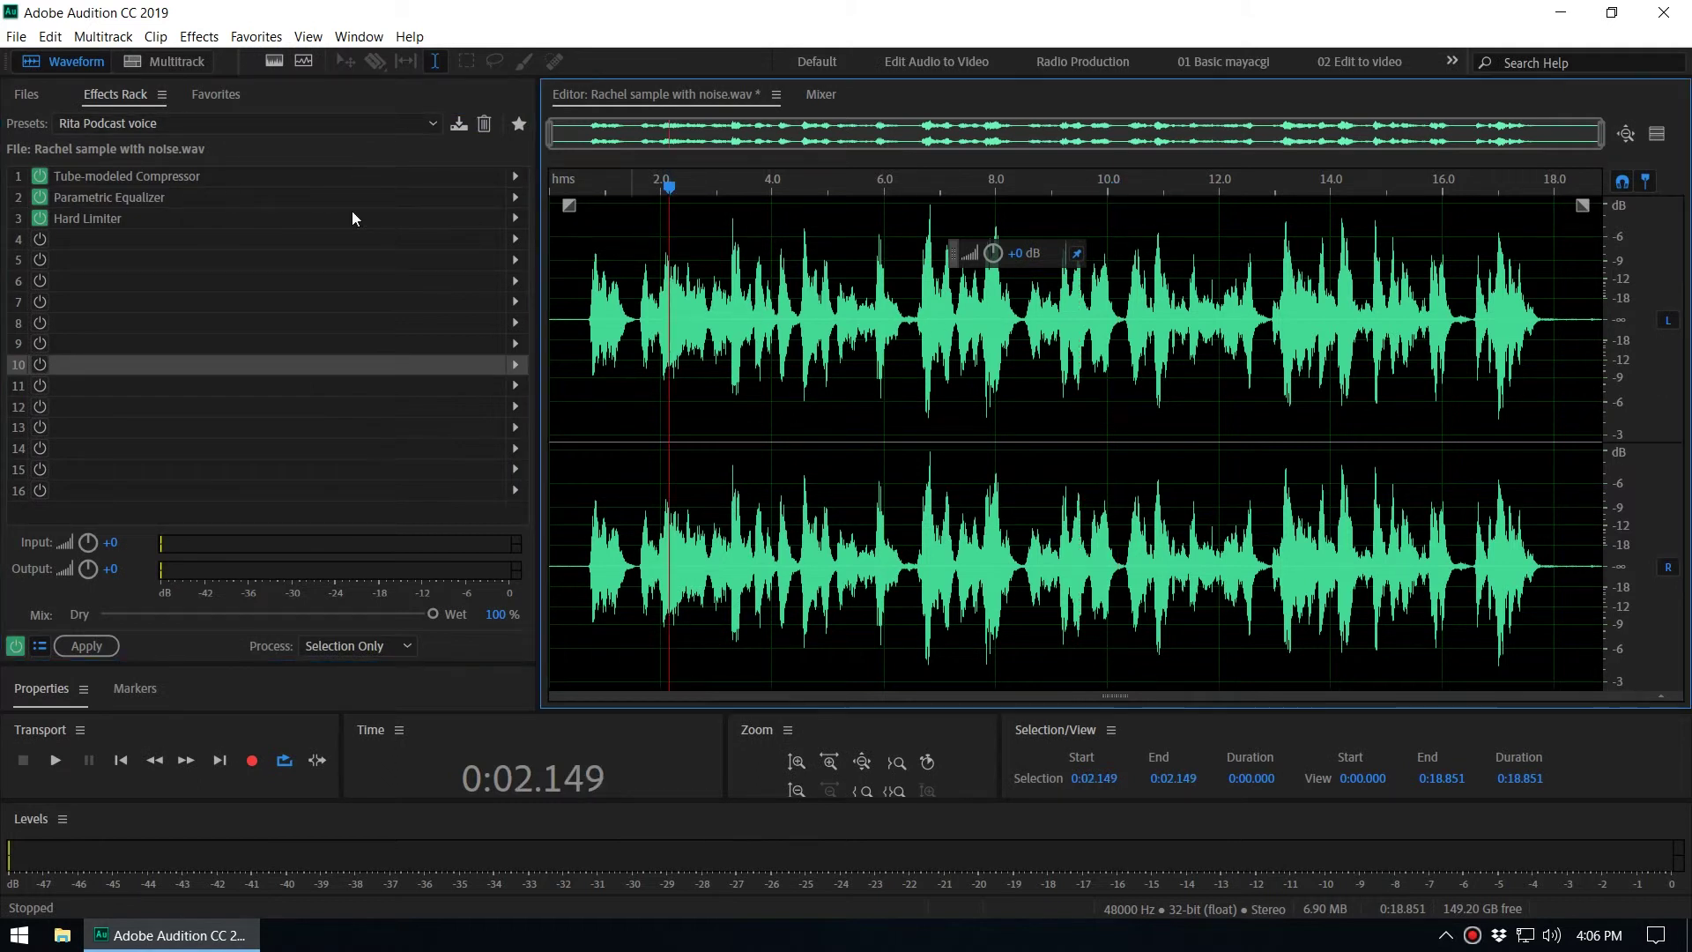
click(194, 122)
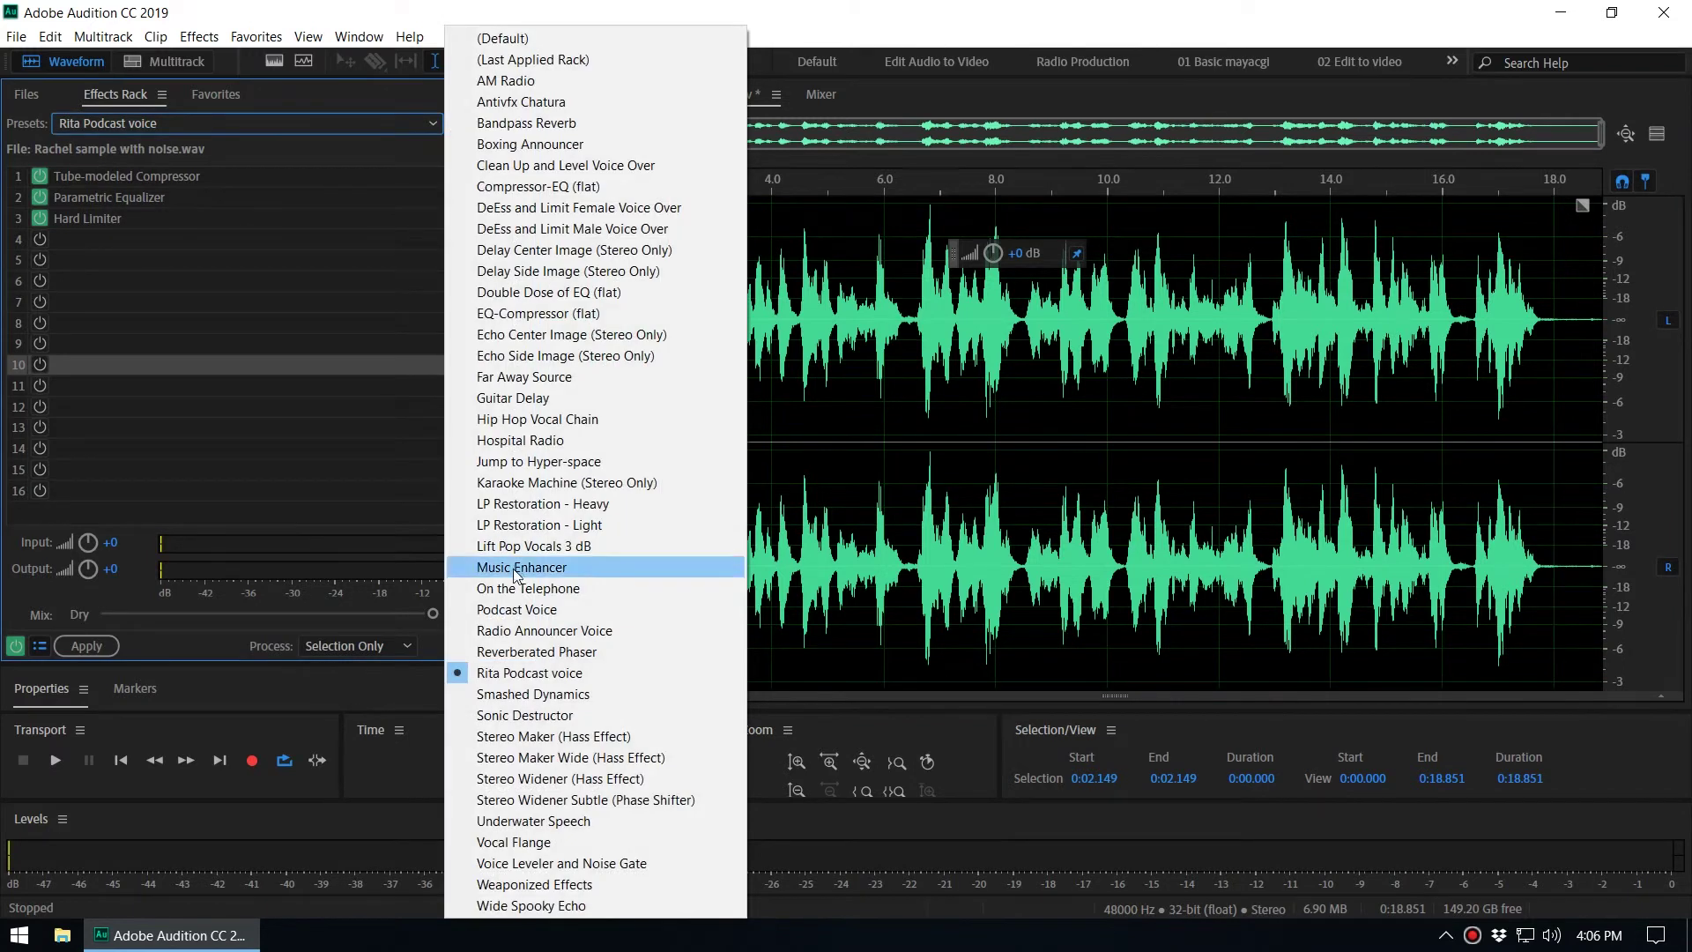
click(533, 652)
click(368, 125)
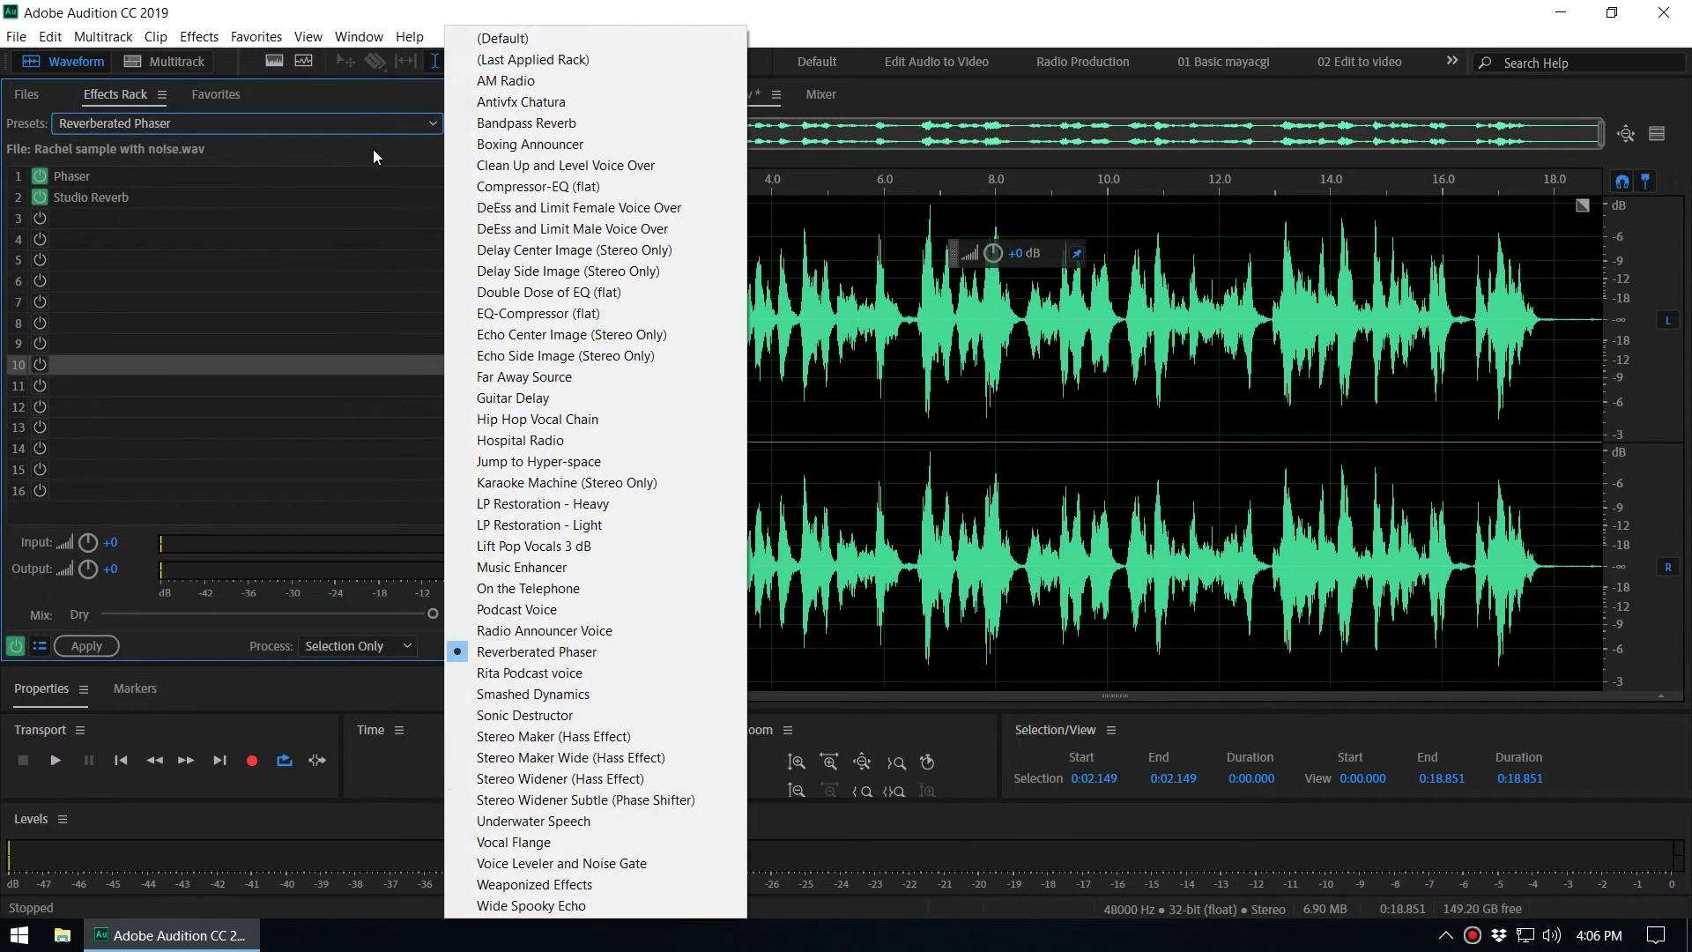
click(516, 678)
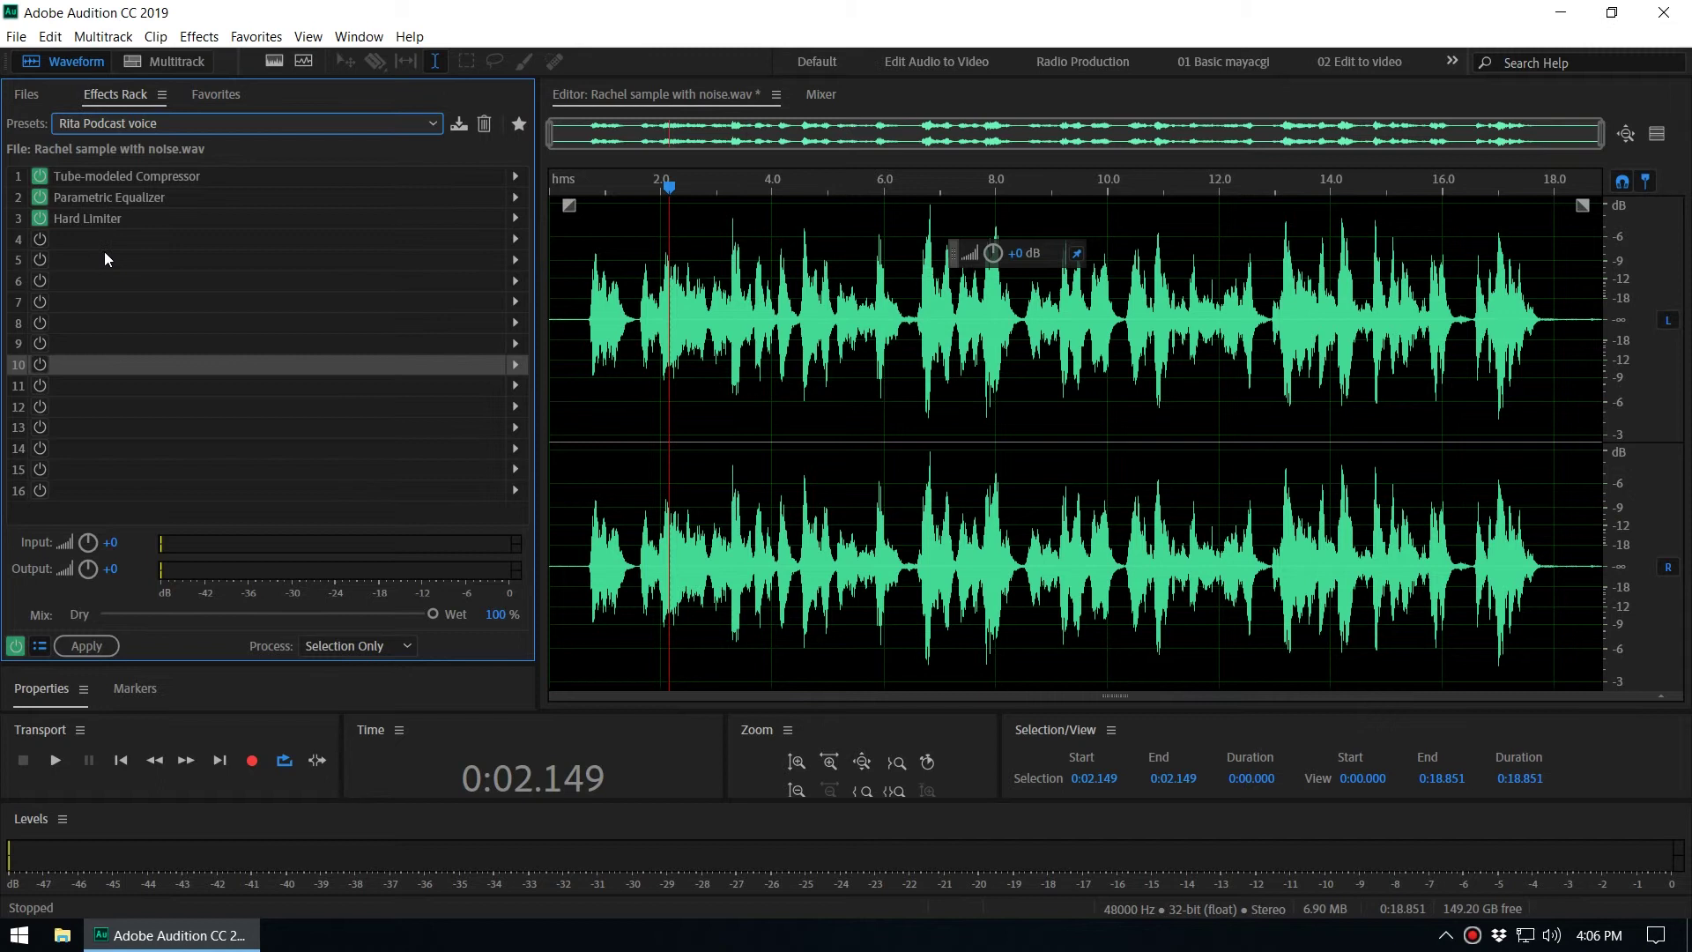
Save the current rack as a podcast favorite and check it in the Favorites list
click(519, 126)
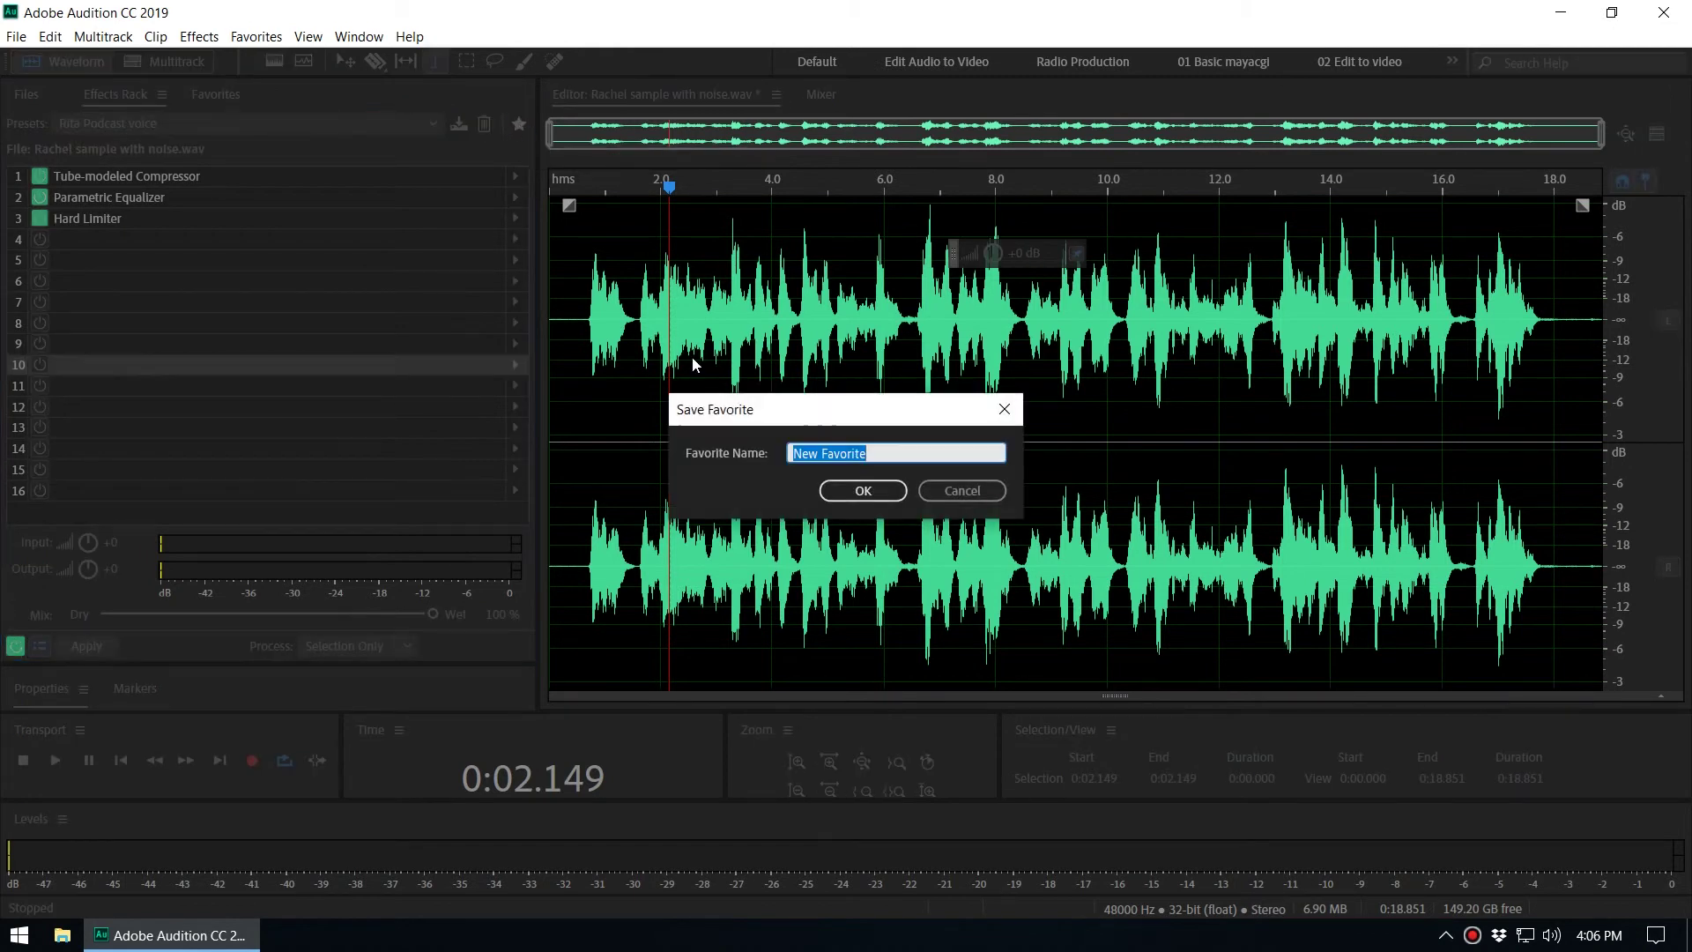
drag(793, 418, 679, 430)
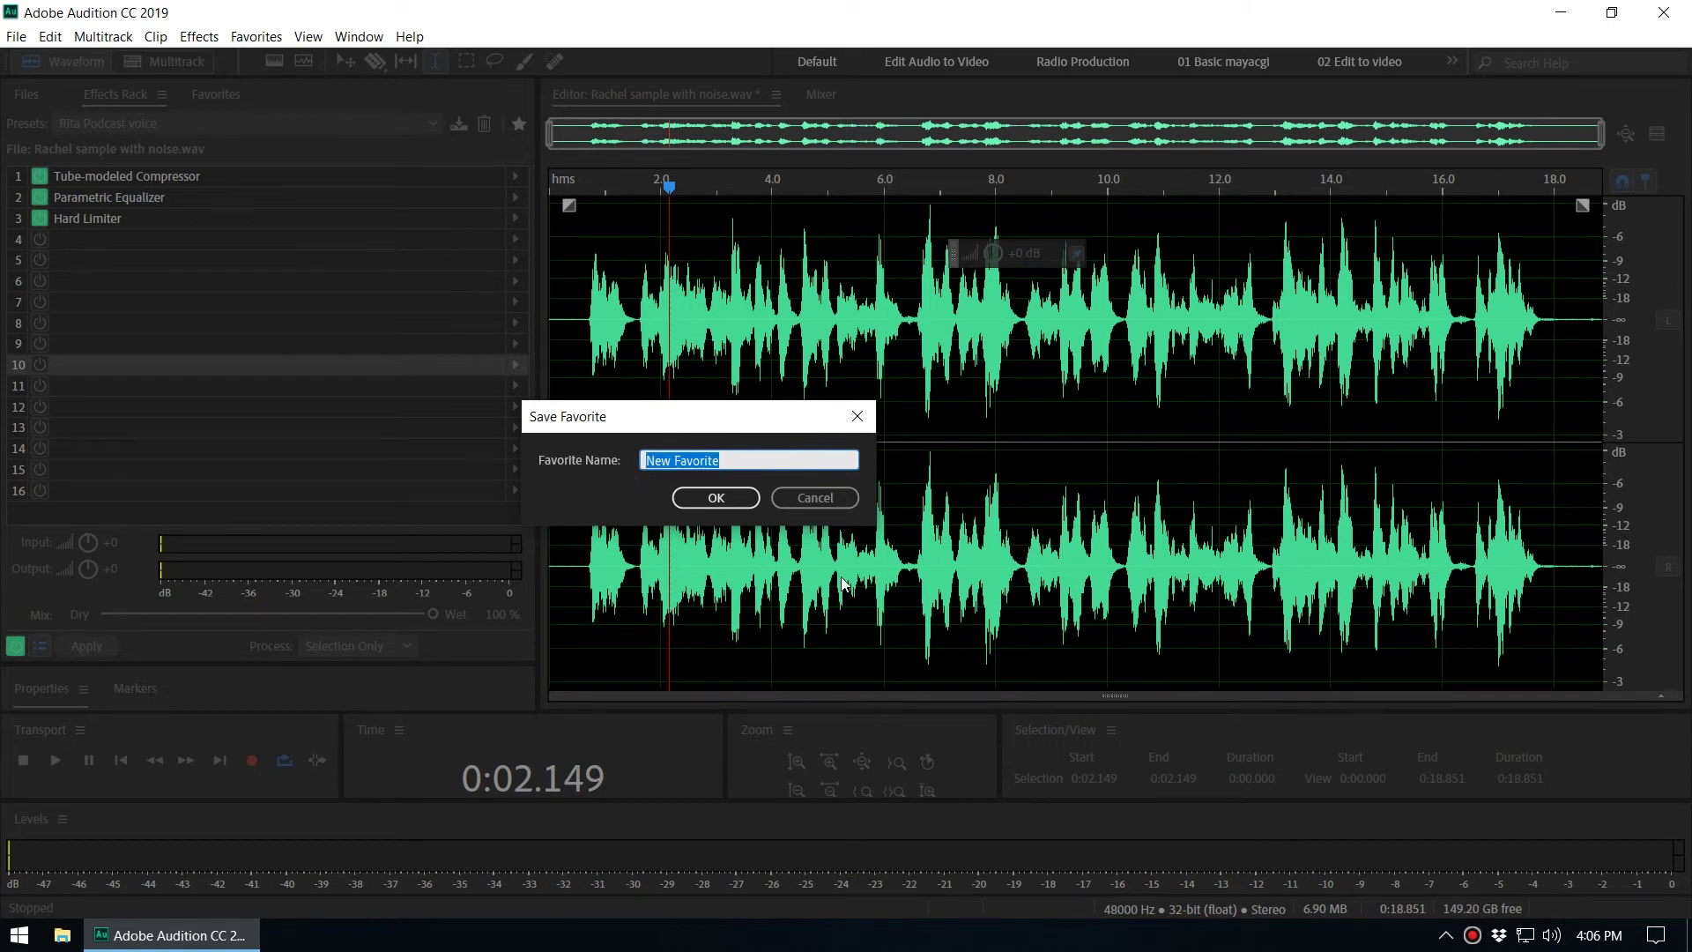
text(Rita )
text(podavas)
text(tr)
key(BackSpace)
key(BackSpace)
key(BackSpace)
key(BackSpace)
key(BackSpace)
key(BackSpace)
key(BackSpace)
text(dcast)
click(715, 498)
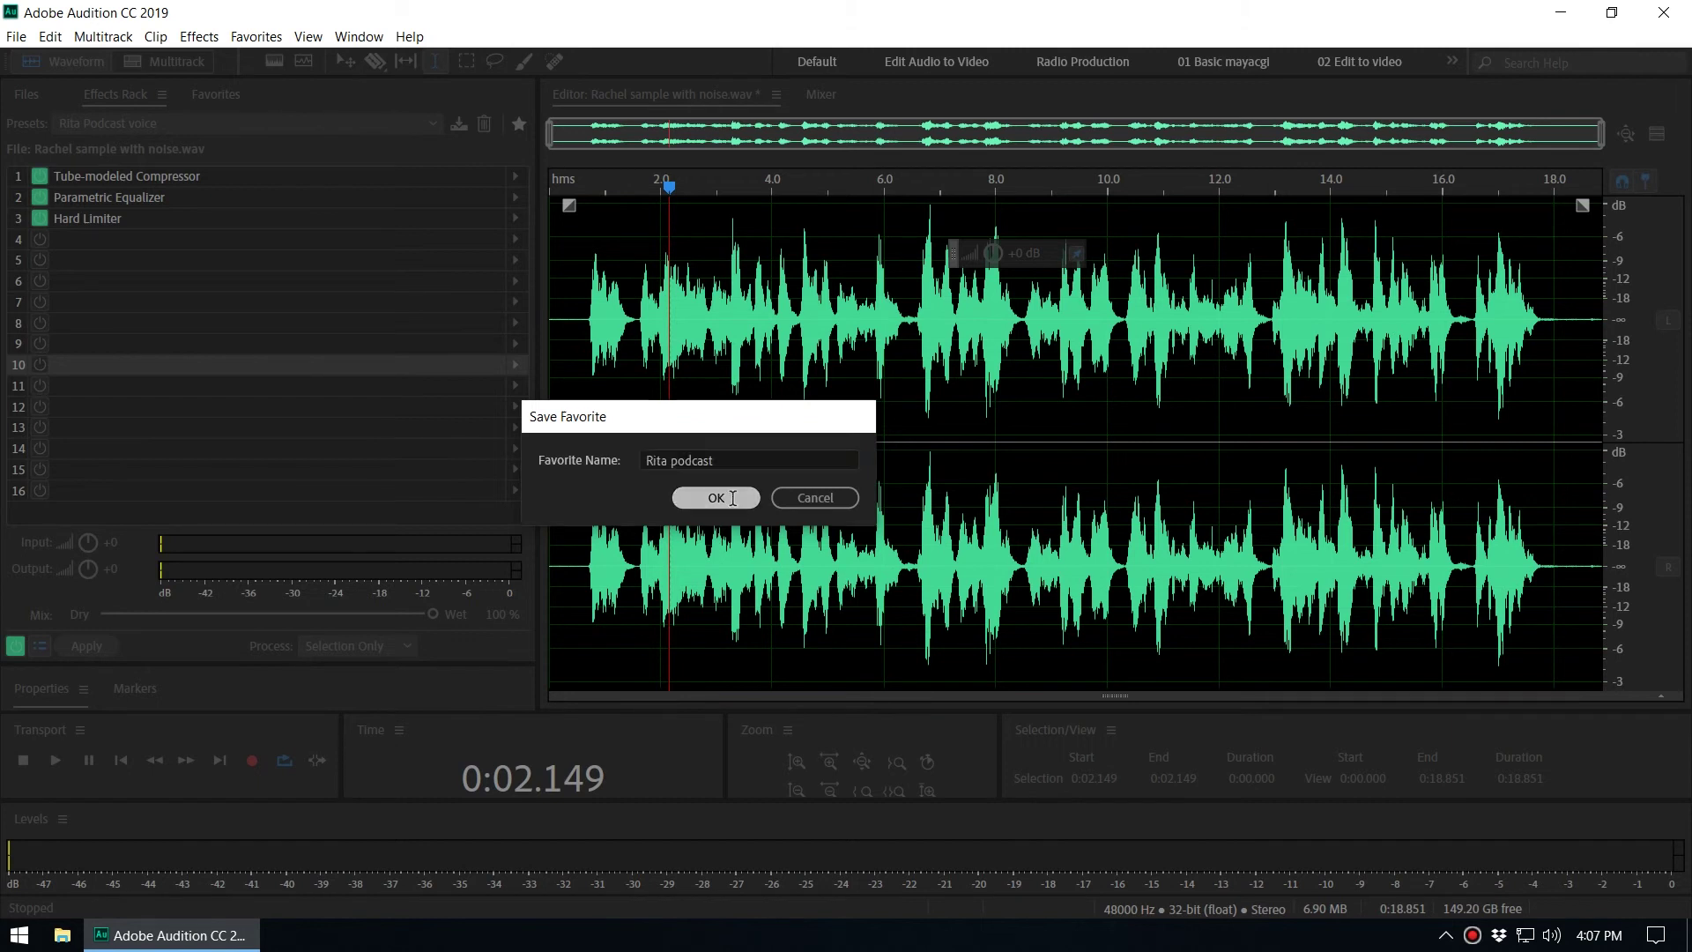
click(255, 38)
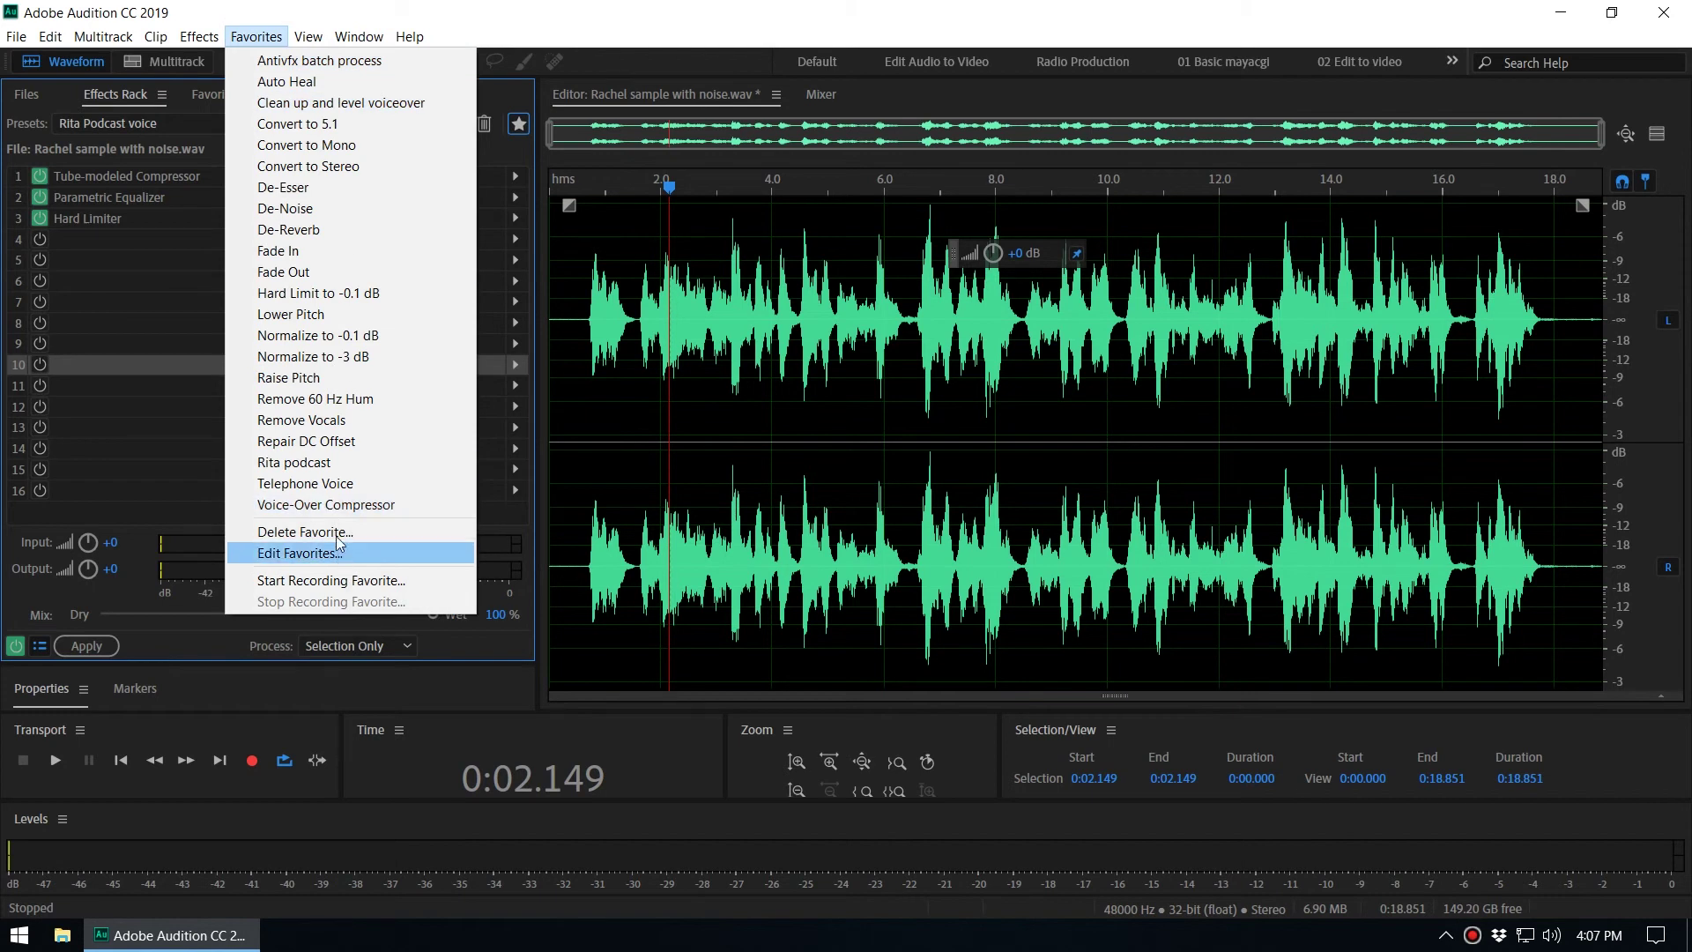
Reset the effects rack to the (Default) preset
click(326, 464)
click(203, 124)
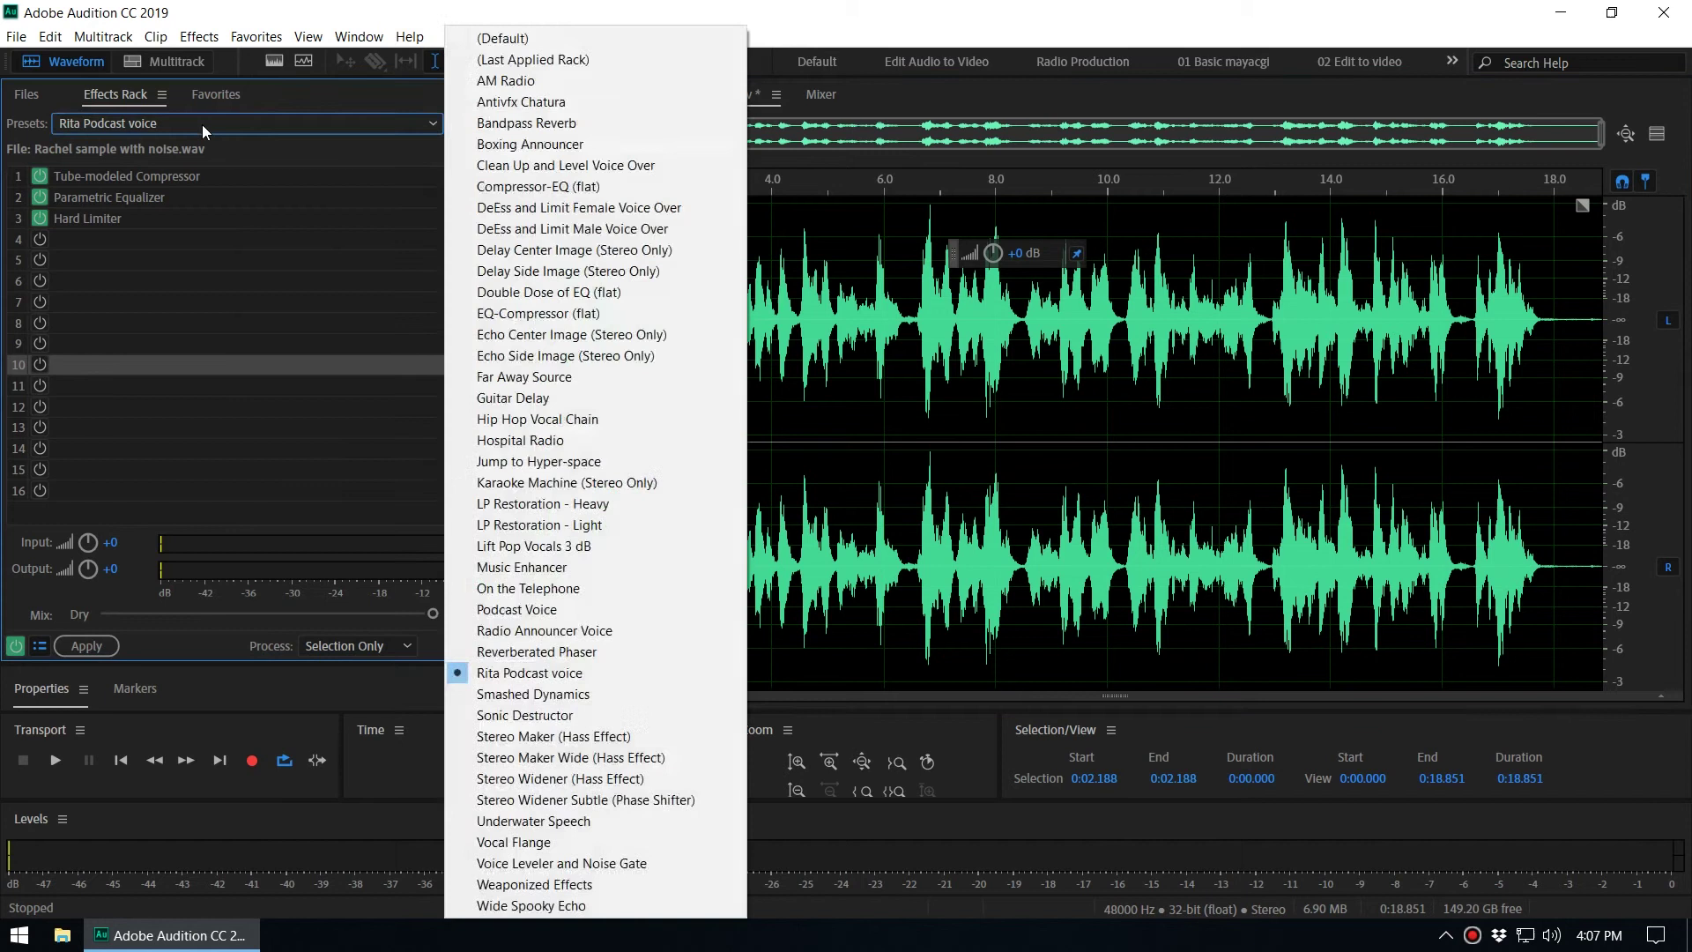
click(502, 38)
Apply the saved podcast favorite to the whole voice recording
click(661, 238)
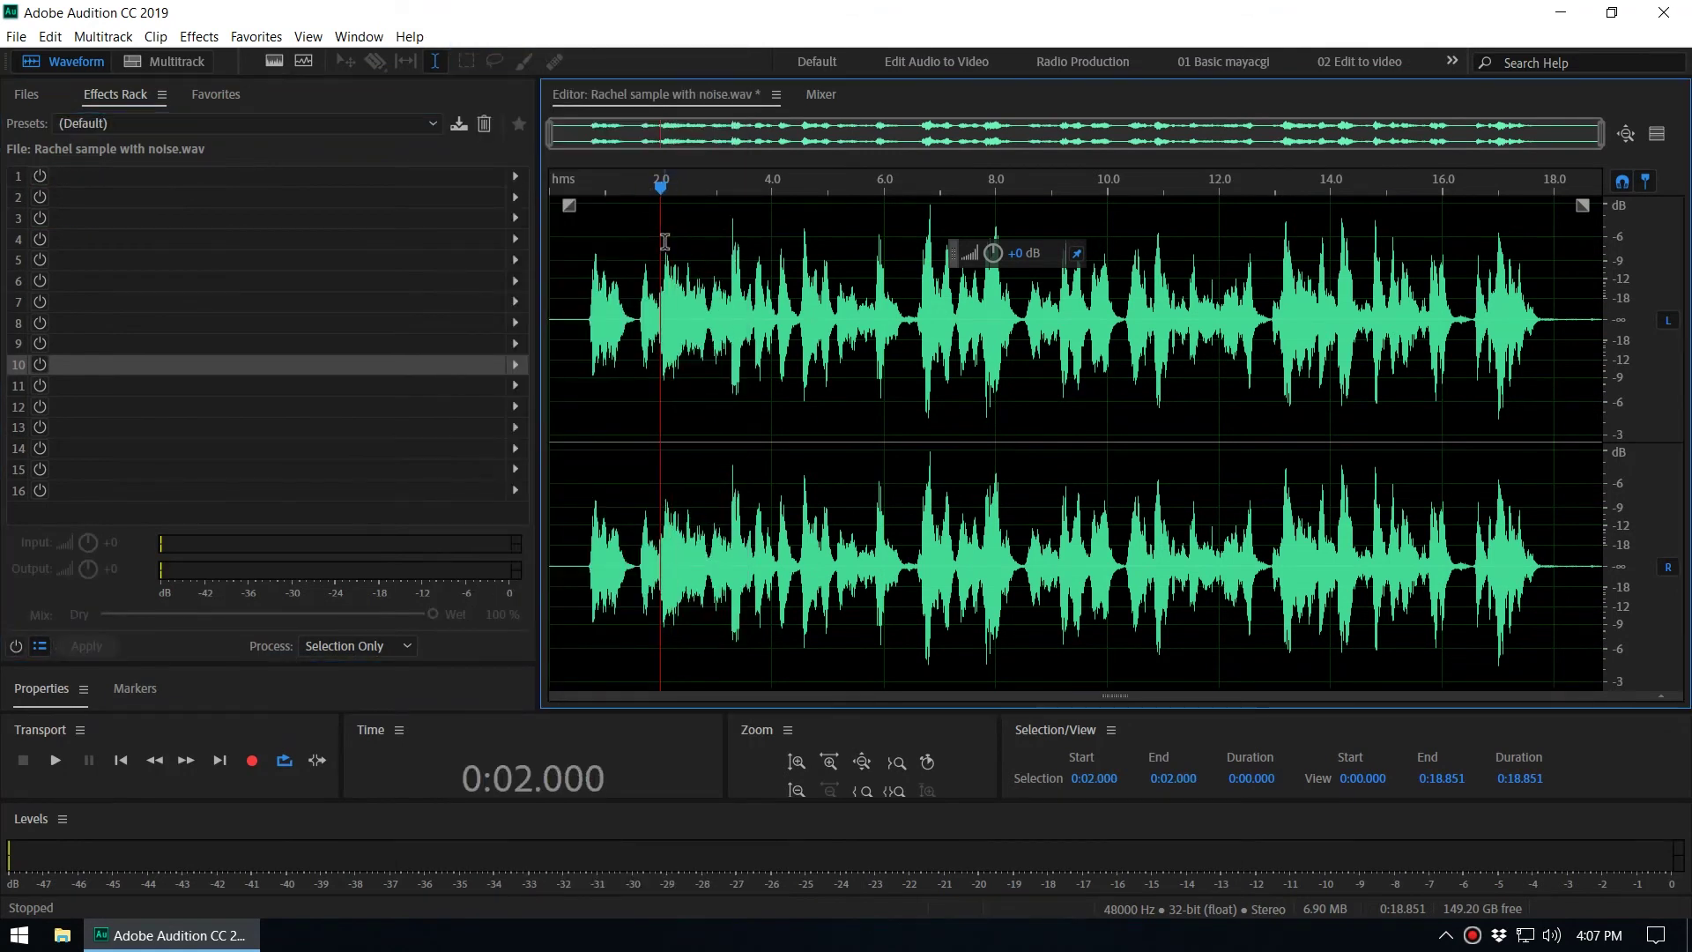
click(254, 38)
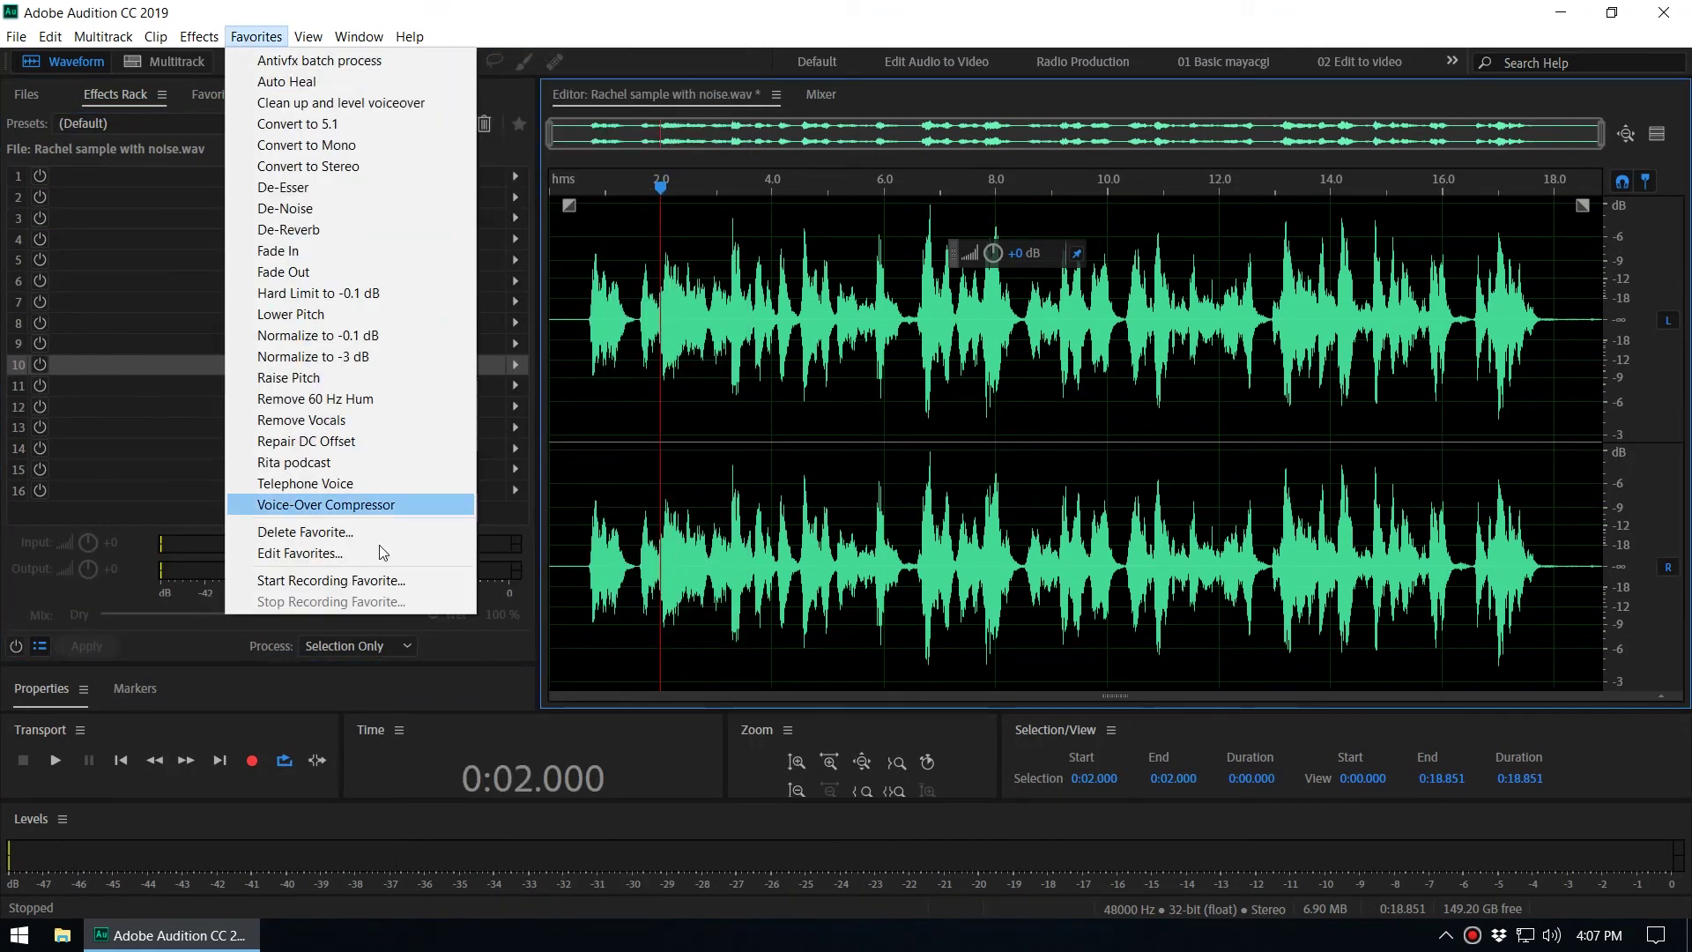
click(313, 464)
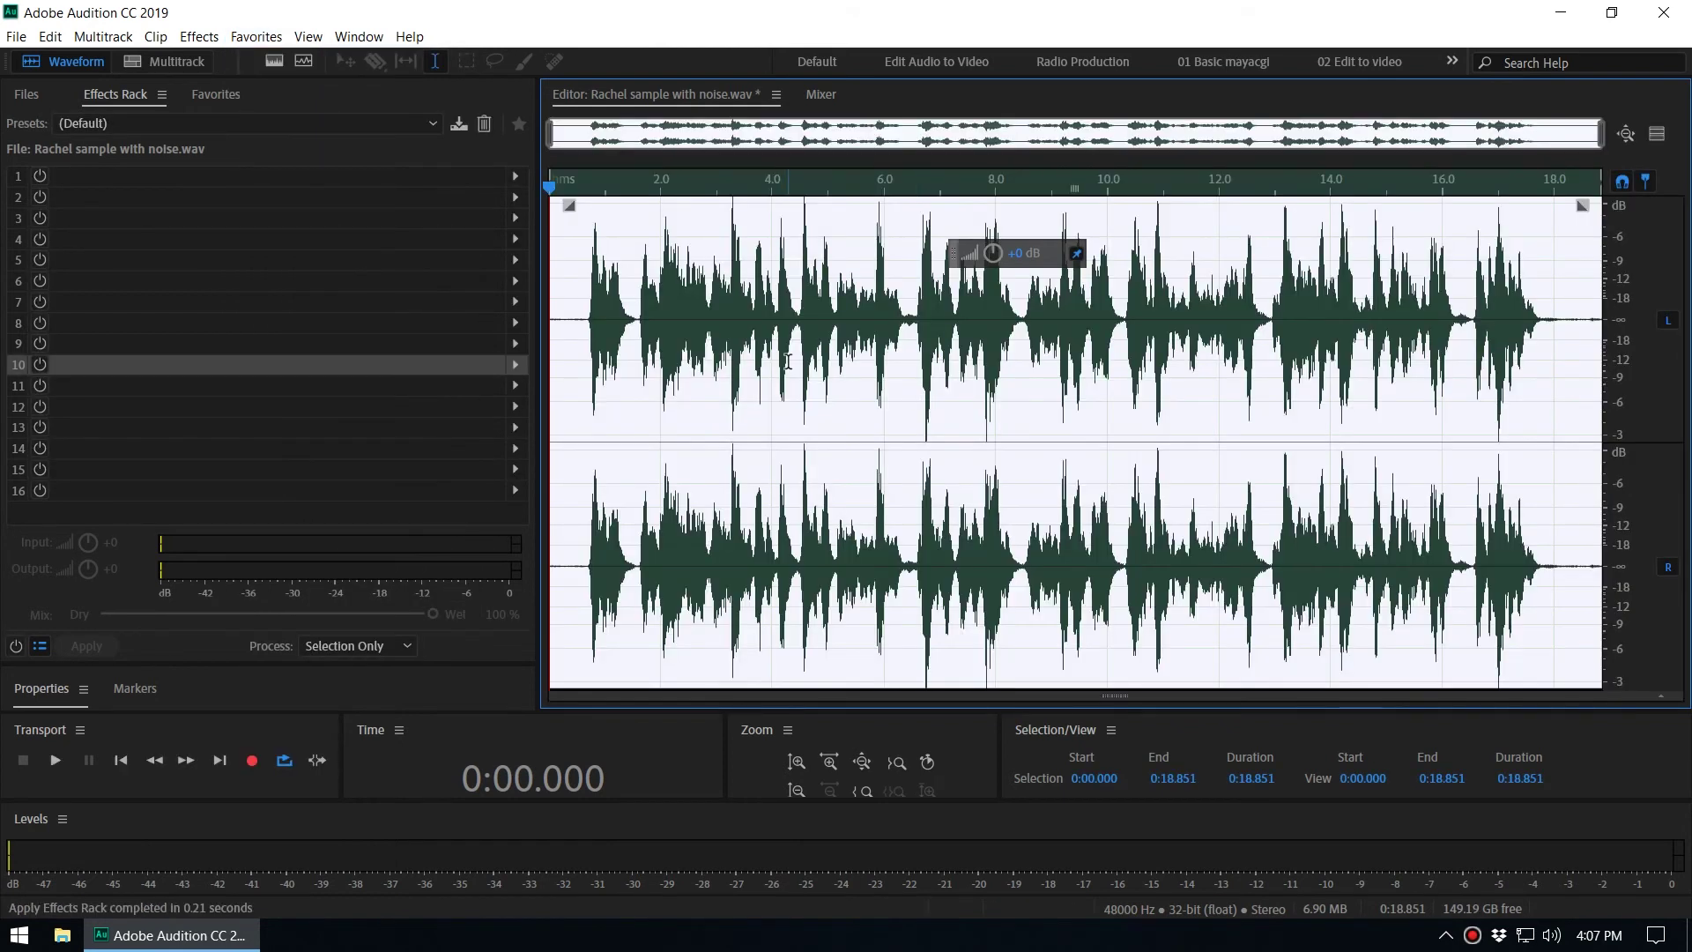
click(779, 330)
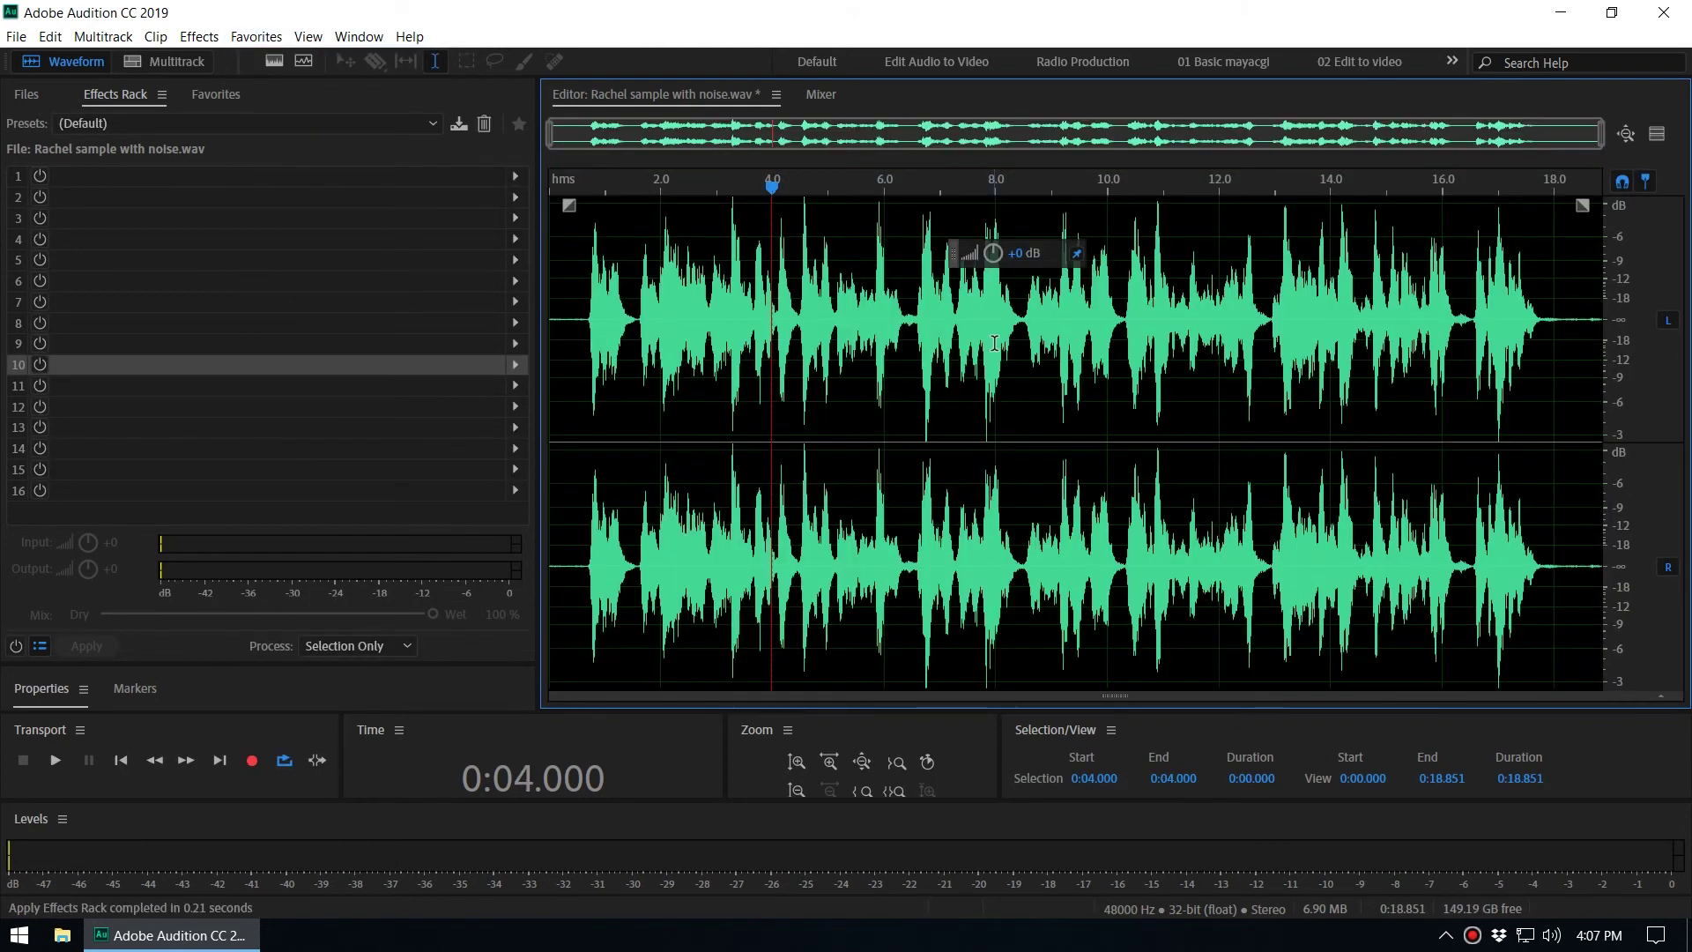